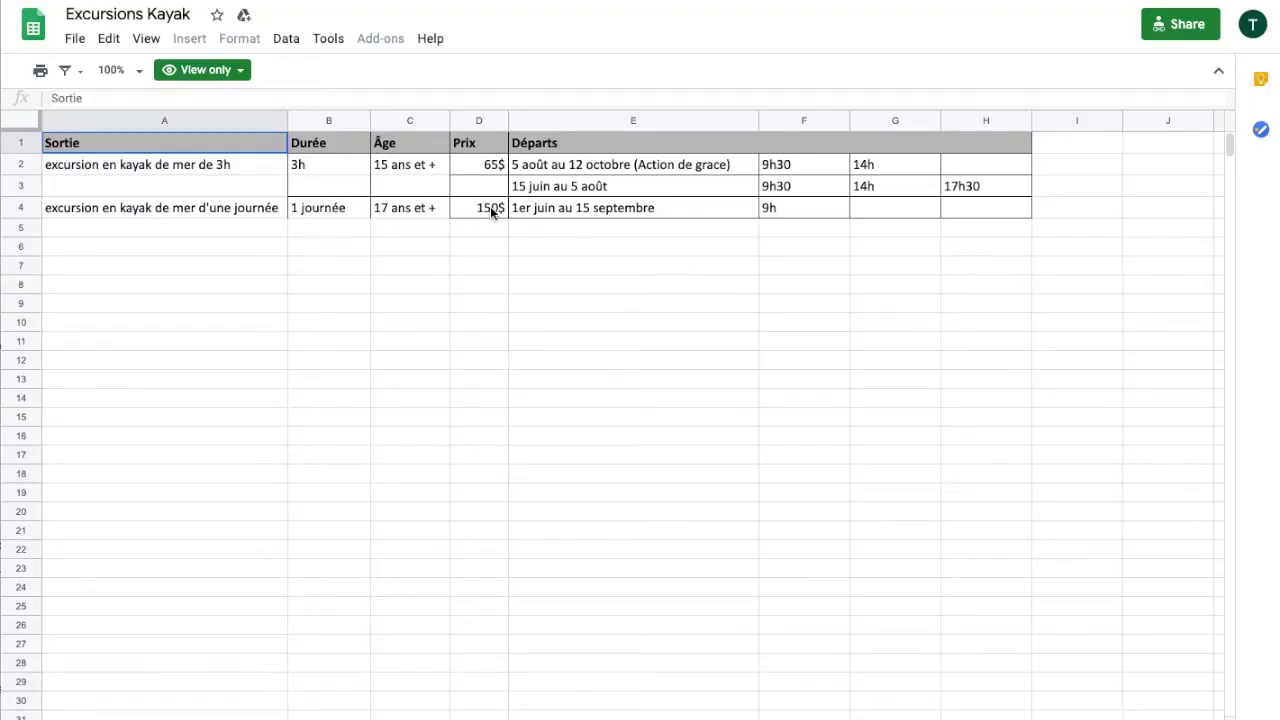
Switch from the excursion spreadsheet to Reservotron and duplicate the activity "excursion en kayak de mer de 3h"
click(108, 166)
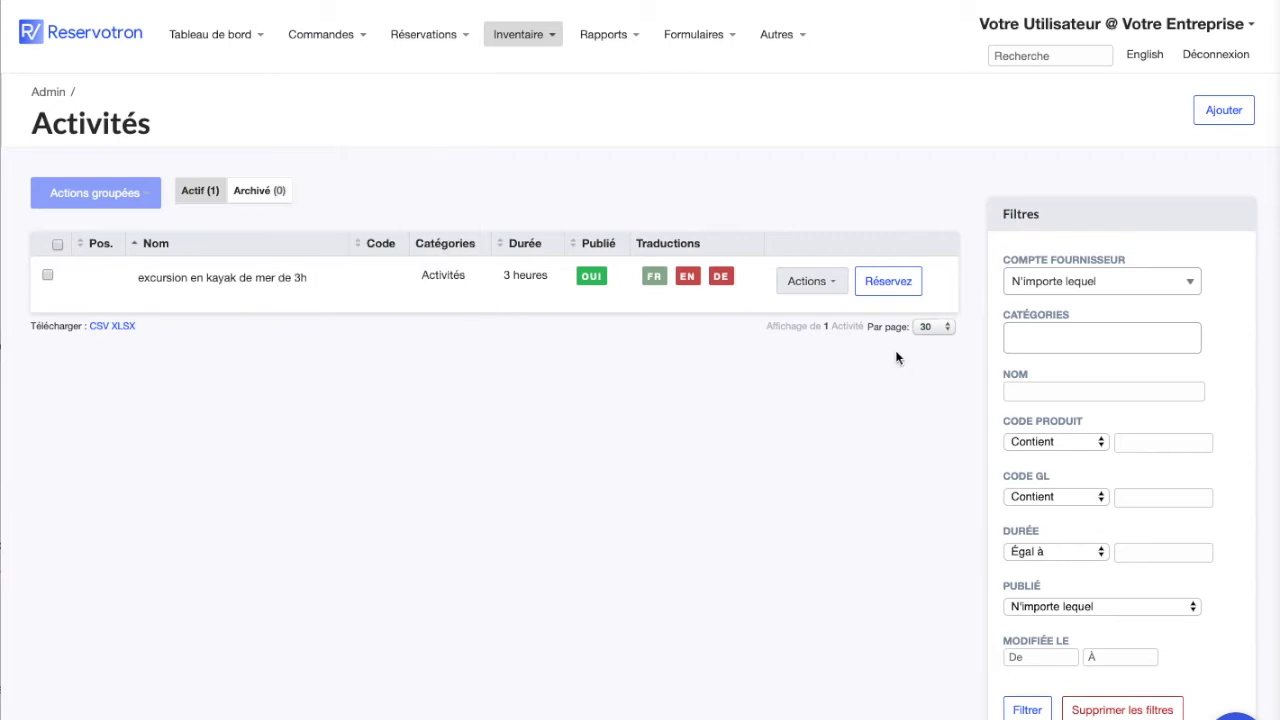
click(808, 281)
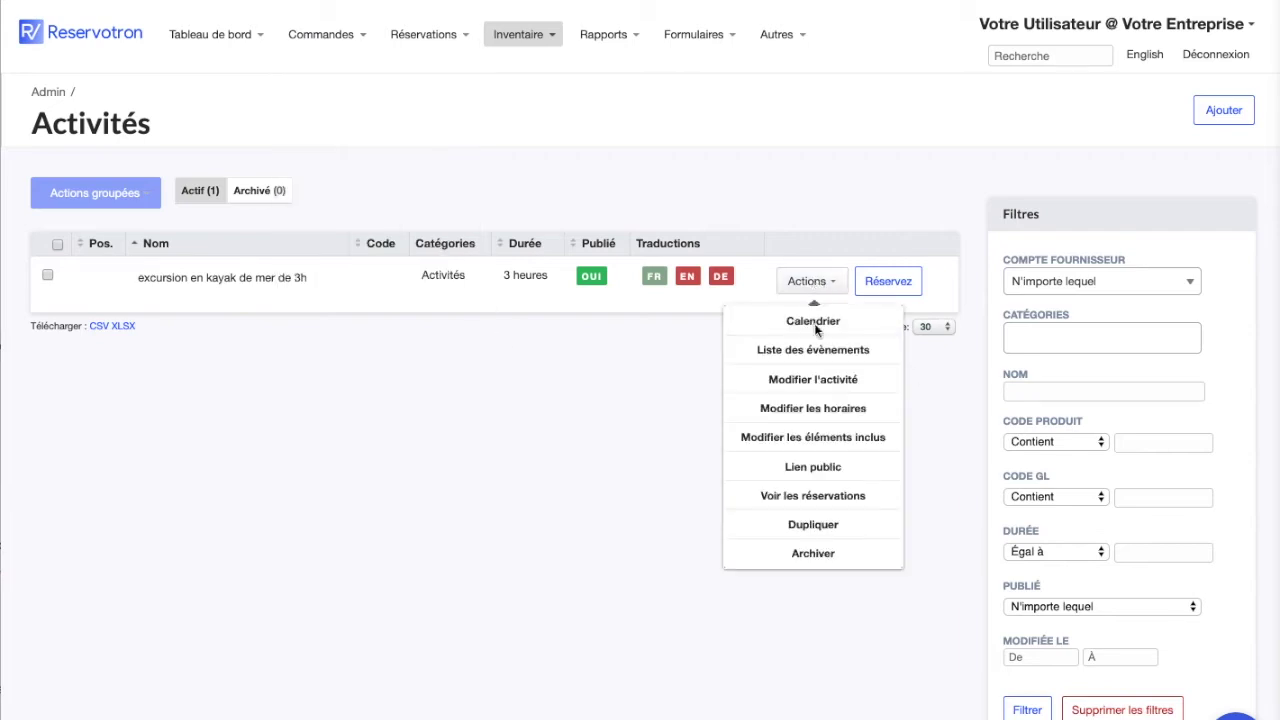
click(813, 524)
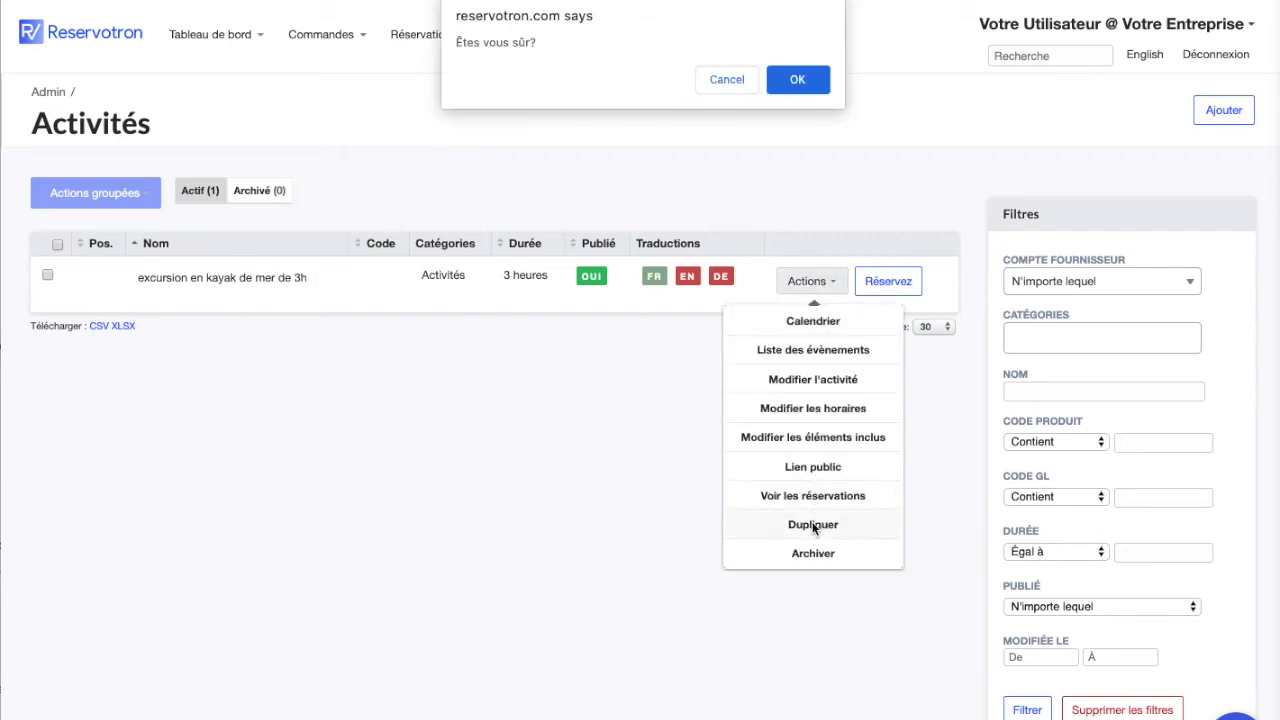
click(804, 84)
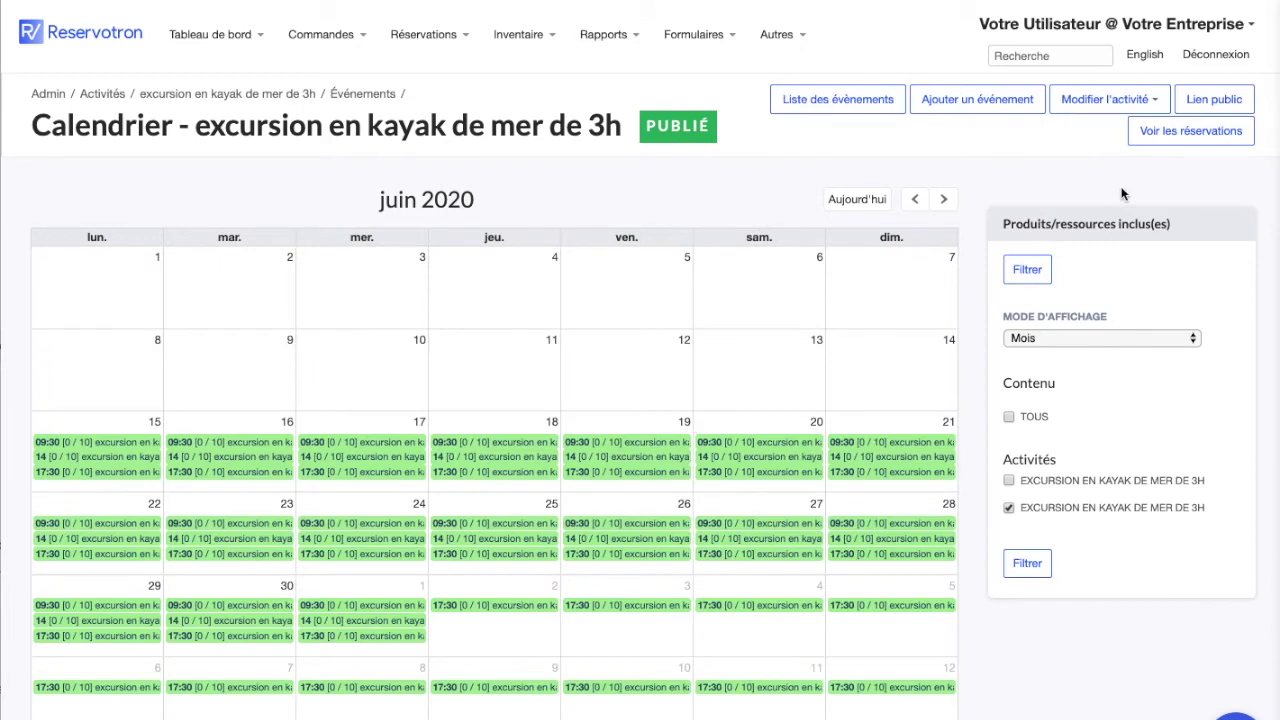
Open the duplicated activity for editing and rename it "excursion en kayak de mer d'une journée"
click(1126, 99)
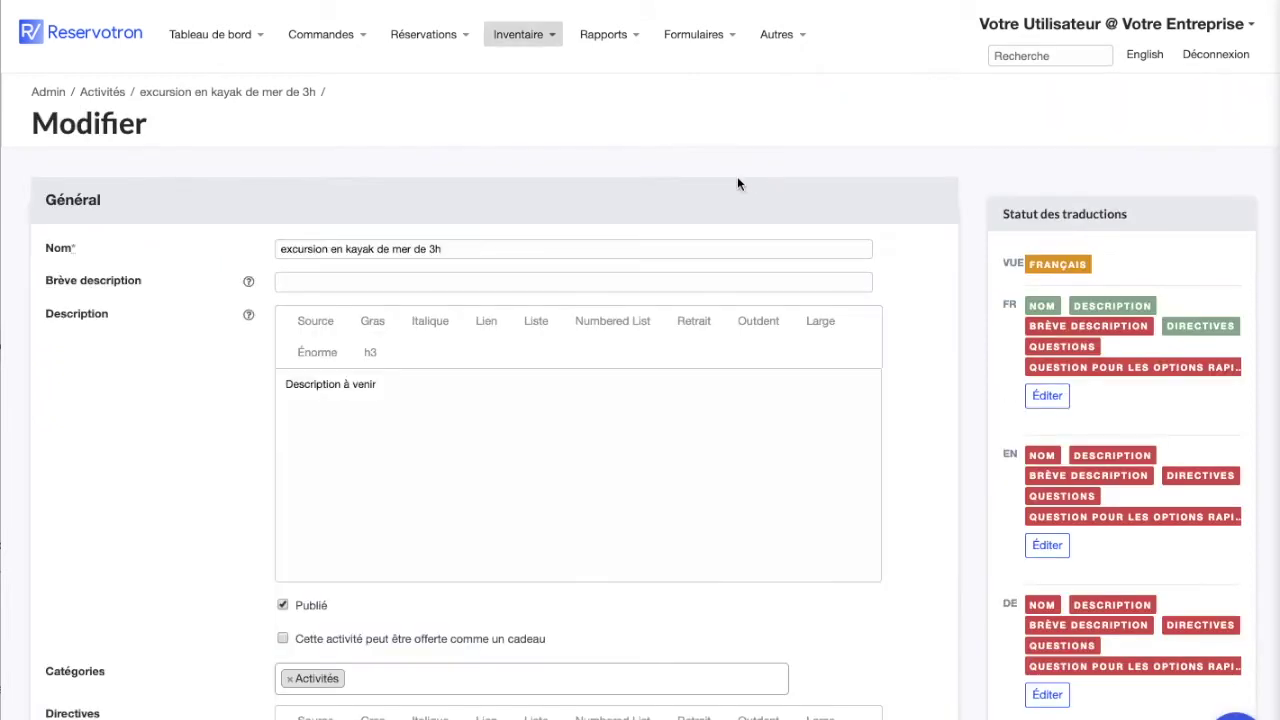
double_click(436, 249)
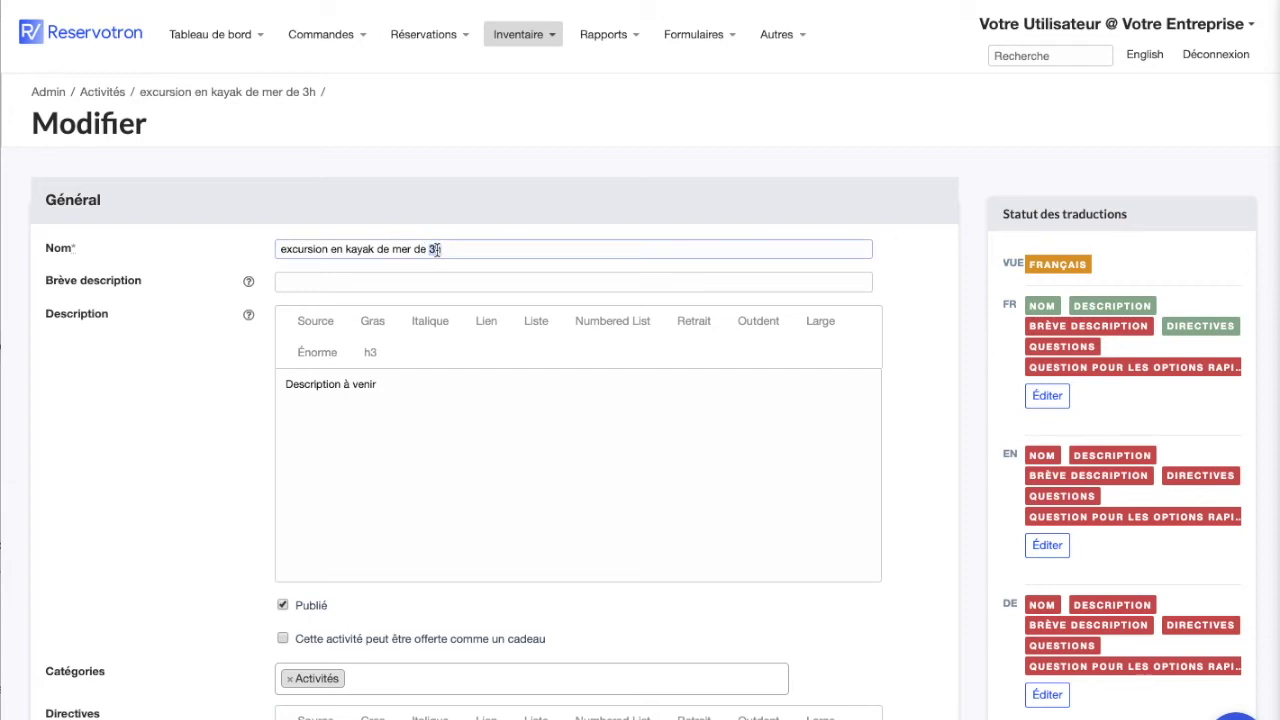
key(BackSpace)
key(BackSpace)
key(BackSpace)
text('une journée)
double_click(550, 252)
double_click(474, 252)
Set the activity's duration to 8:00 and enable displaying the duration in days
scroll(547, 253, down, 10)
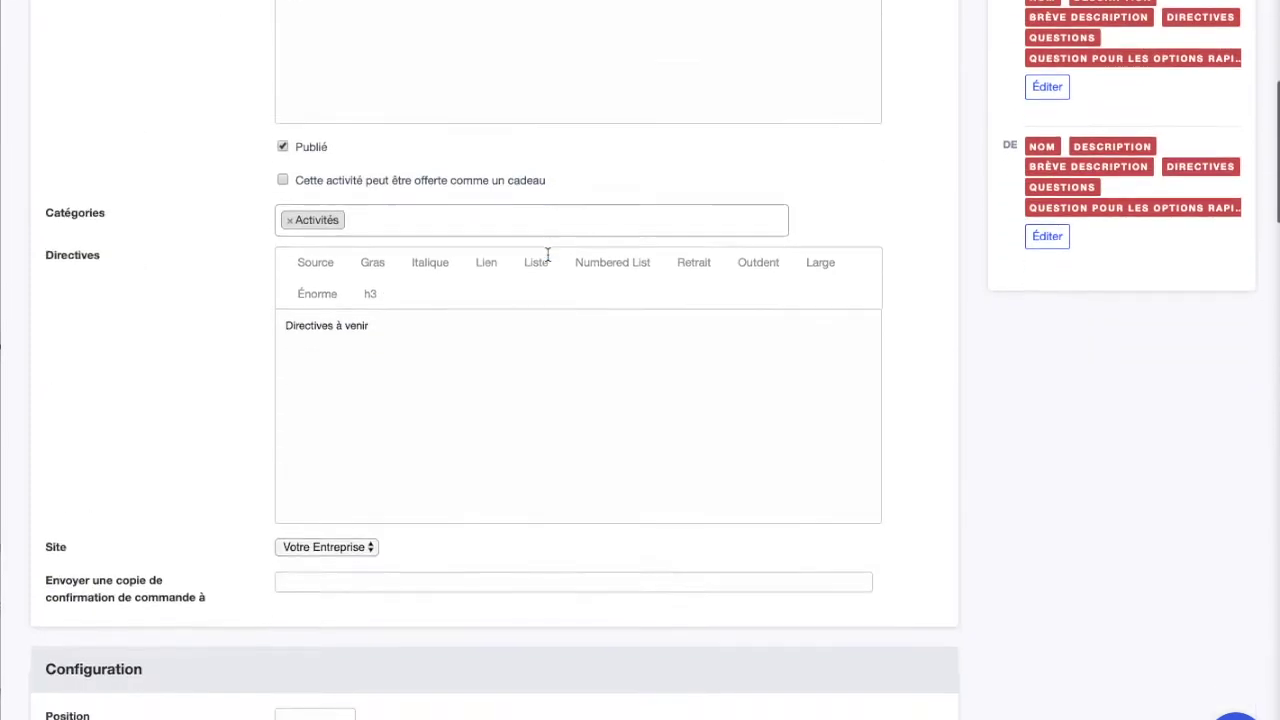
click(381, 321)
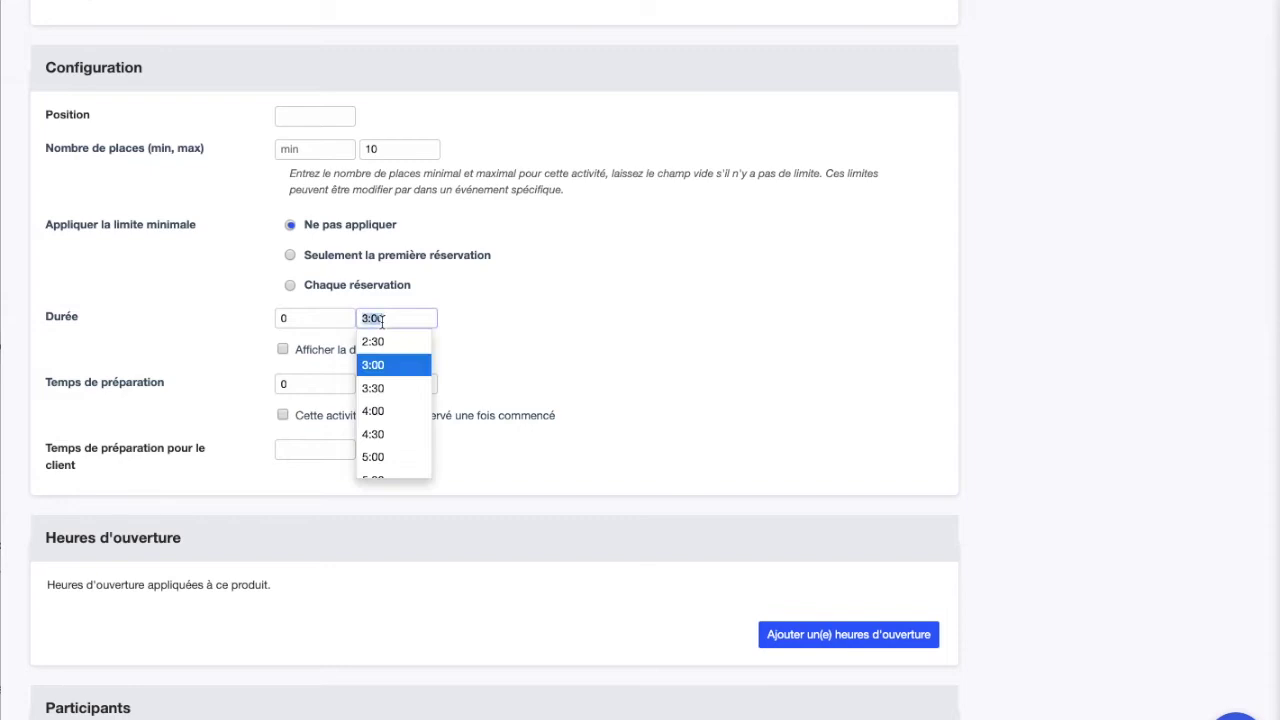
text(8)
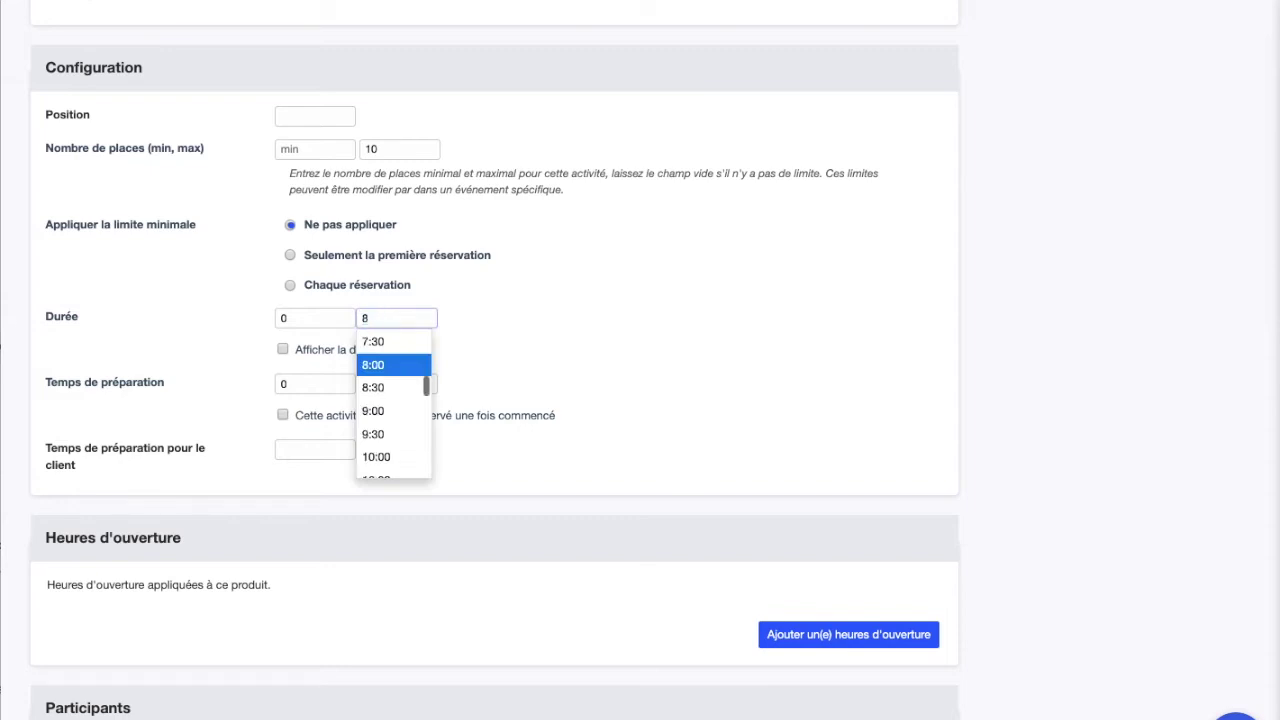
click(379, 367)
click(379, 367)
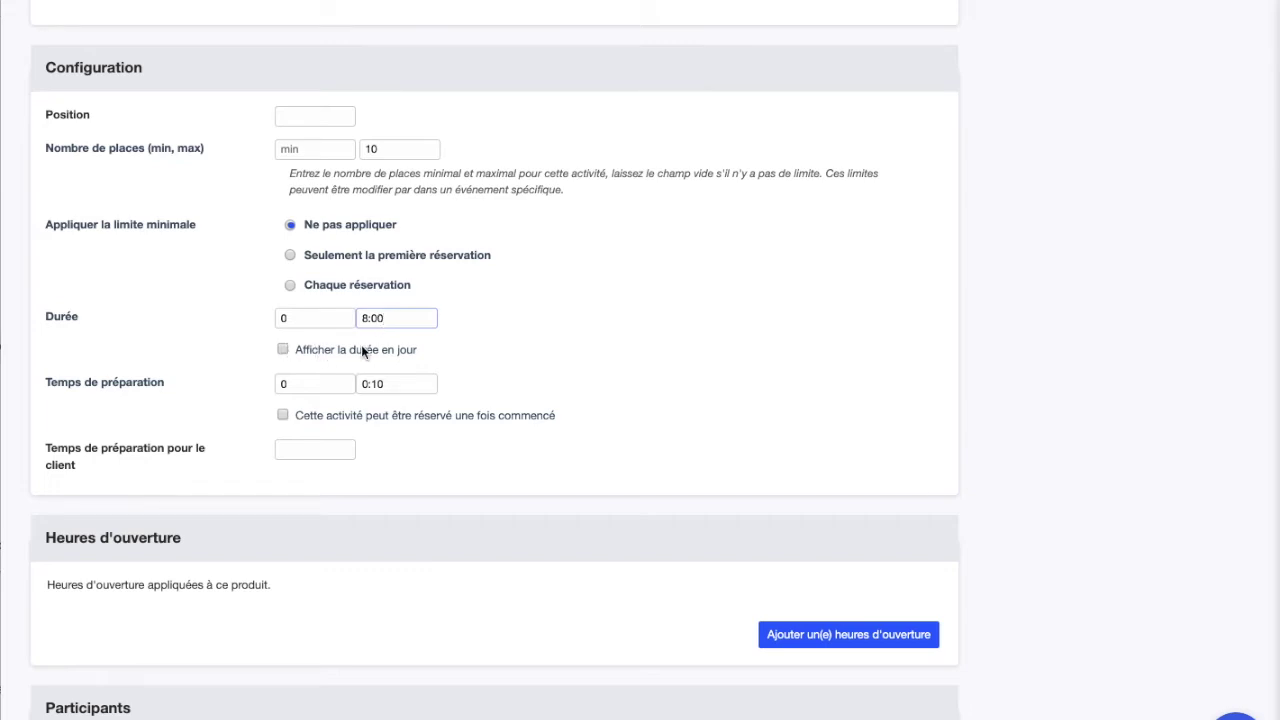
click(290, 350)
Set the amount for the "15 ans et +" participant type to 200 and save the activity
scroll(490, 385, down, 2)
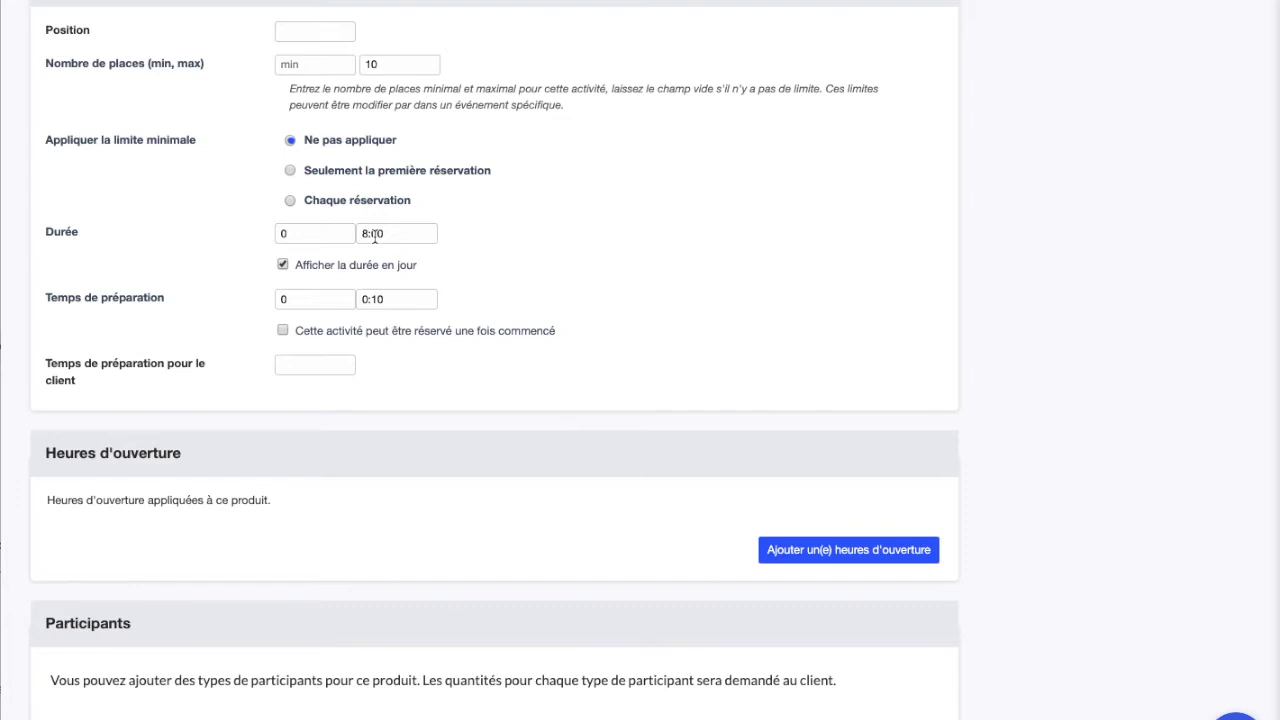
scroll(505, 243, down, 20)
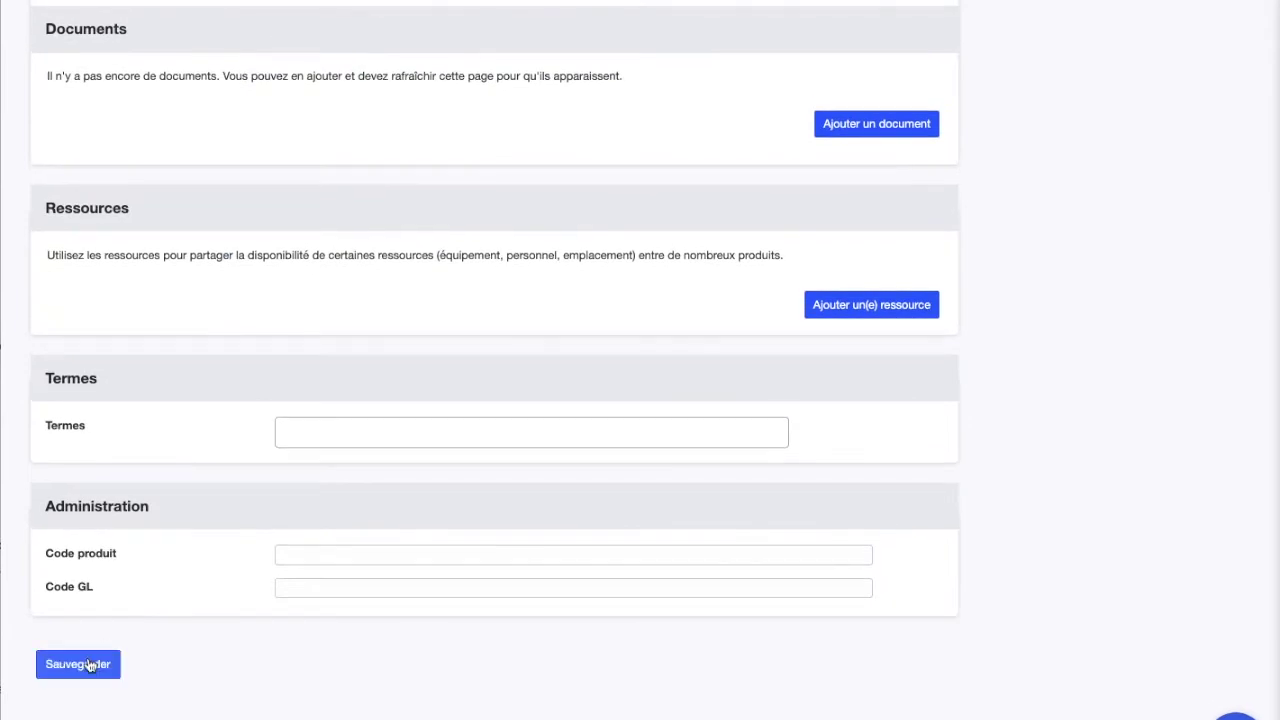
click(78, 664)
scroll(405, 88, up, 15)
scroll(377, 275, up, 5)
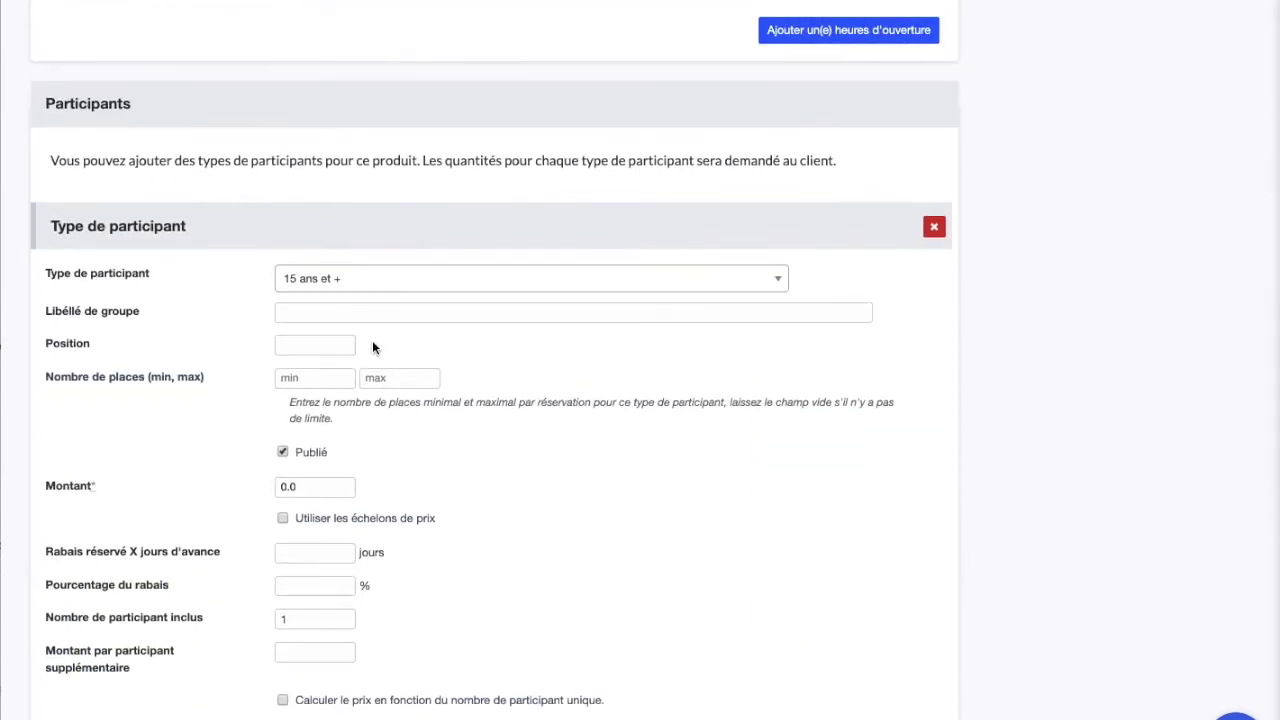
double_click(307, 489)
text(200)
scroll(489, 550, down, 6)
scroll(489, 550, down, 15)
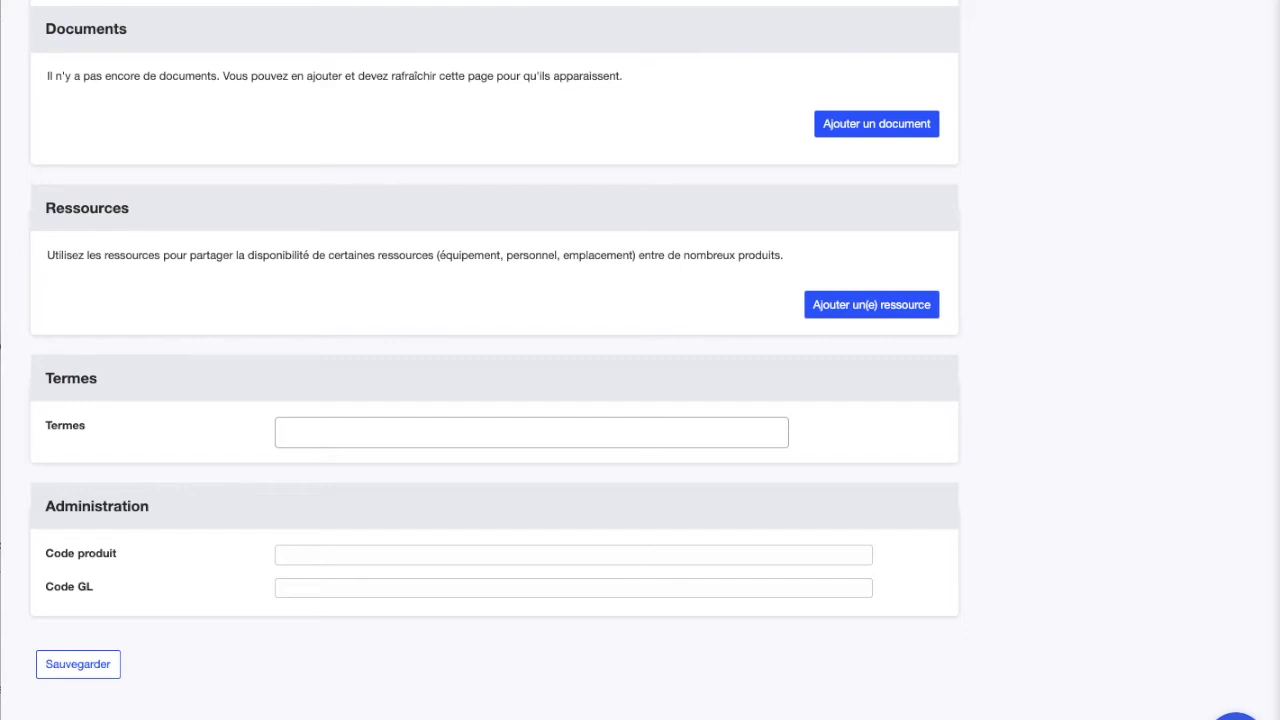
click(78, 664)
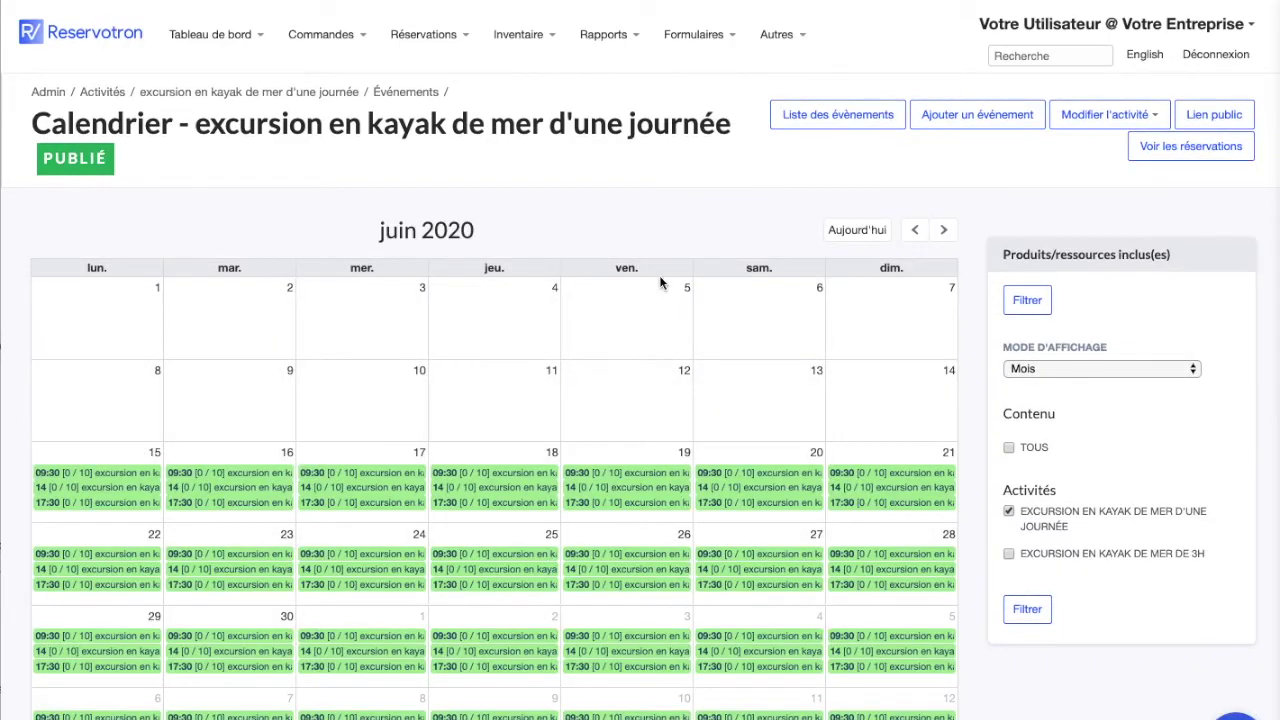
Open the one-day excursion's schedules and delete the daily 17:30 schedule
click(1106, 116)
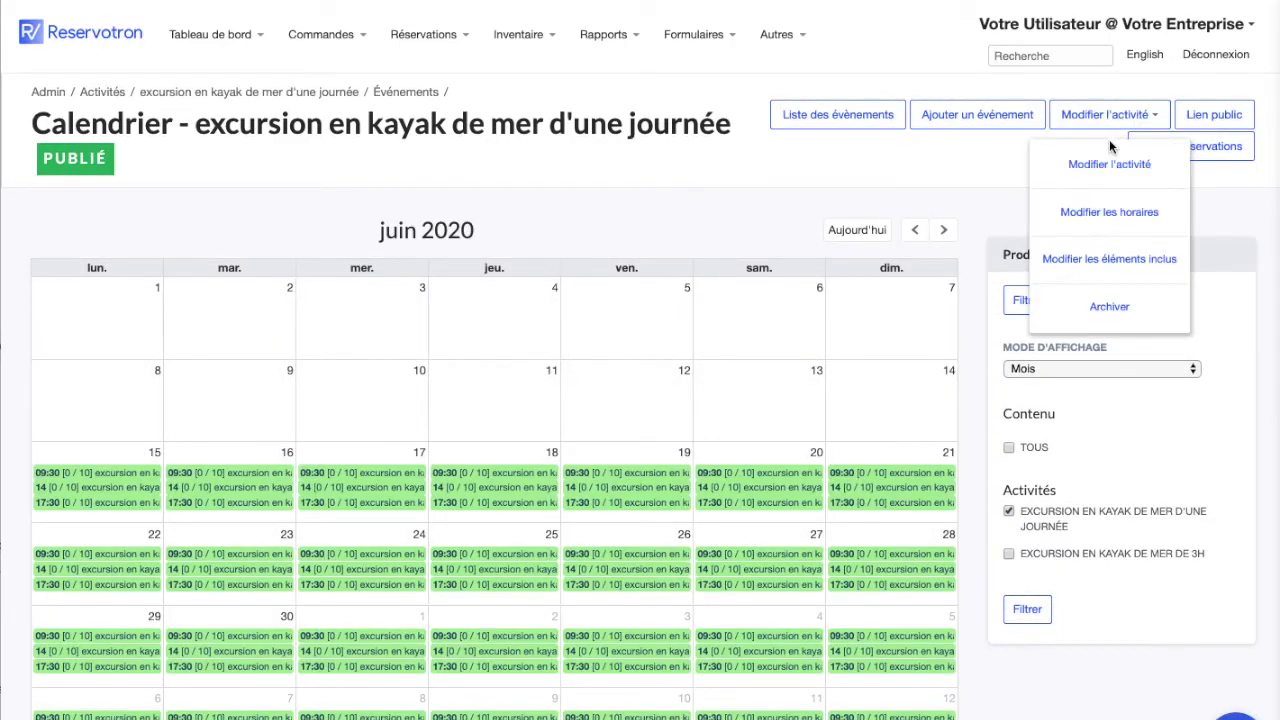
click(1109, 215)
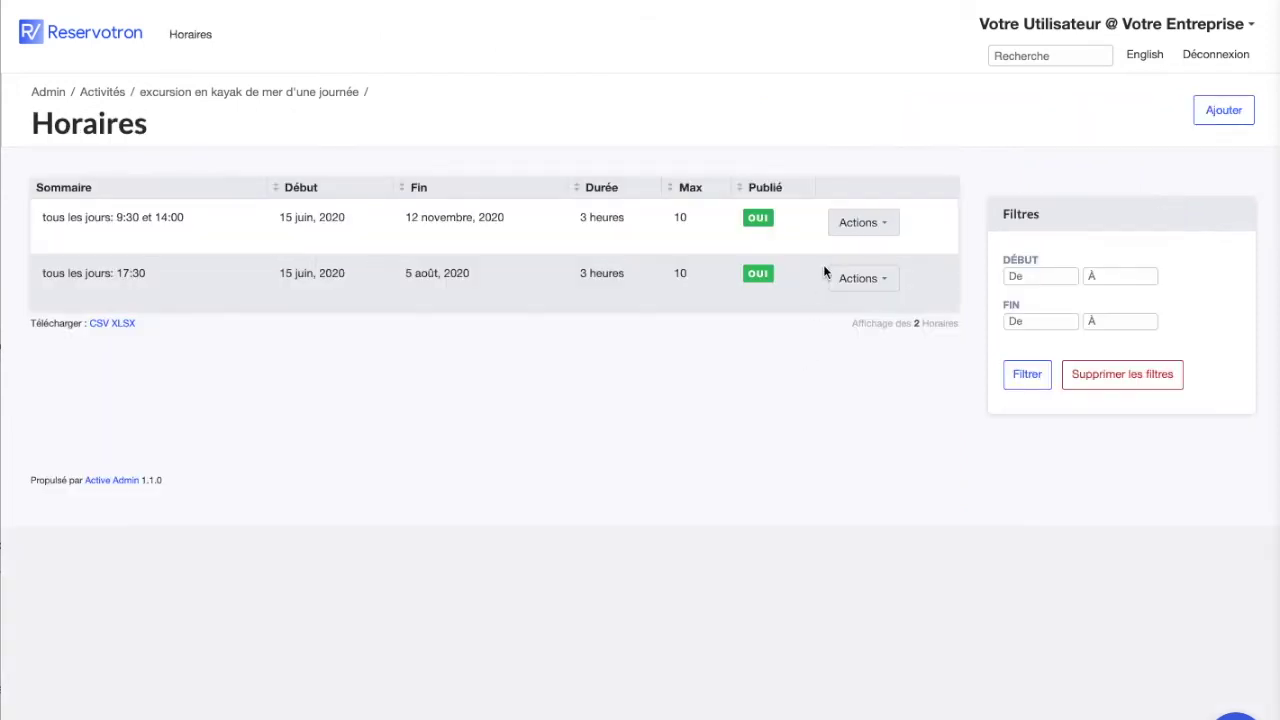
click(856, 281)
click(864, 406)
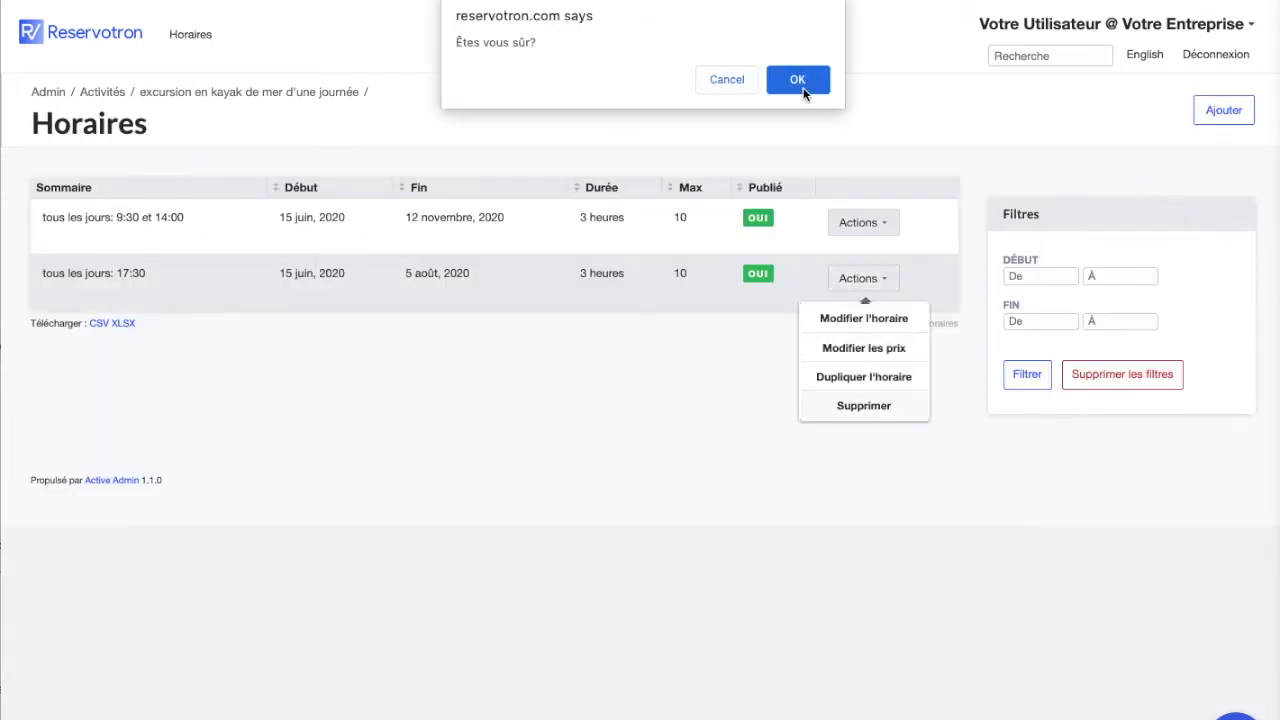
click(806, 80)
Edit the remaining schedule to remove its 14:00 departures, set its duration to 8:00 and save it
click(857, 282)
click(846, 323)
double_click(352, 533)
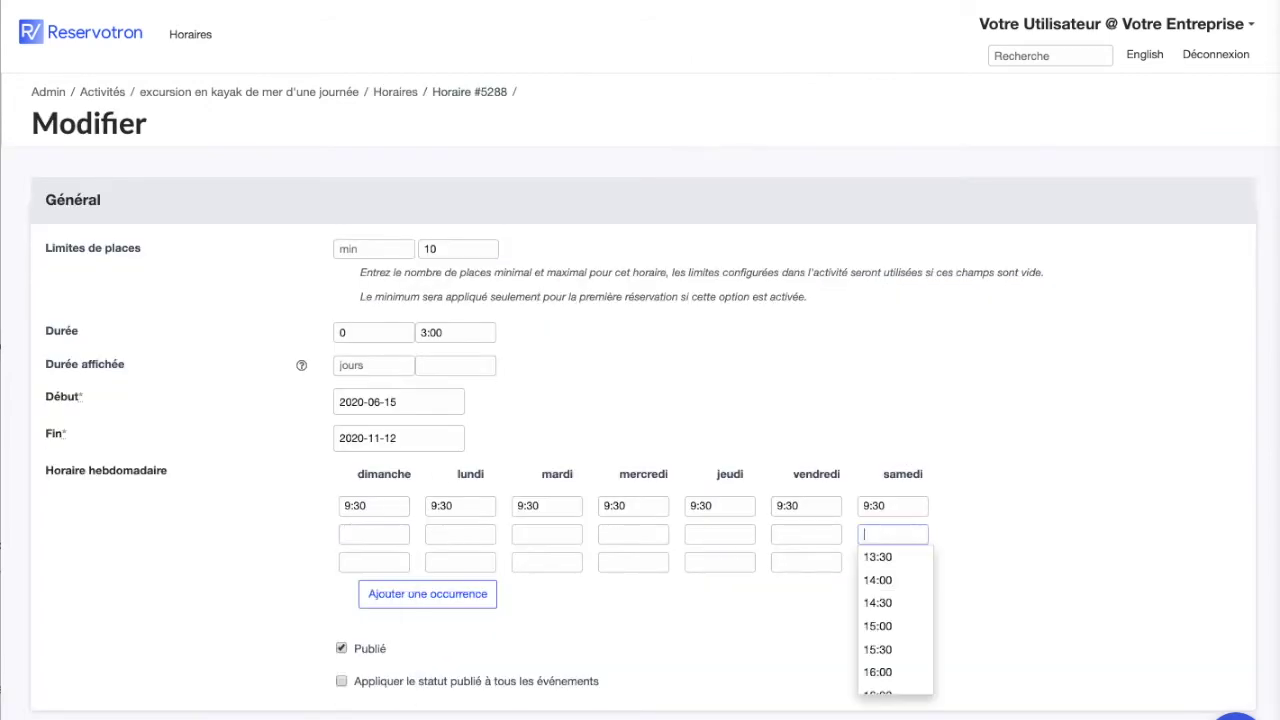
click(447, 334)
text(8)
key(Tab)
scroll(457, 376, down, 3)
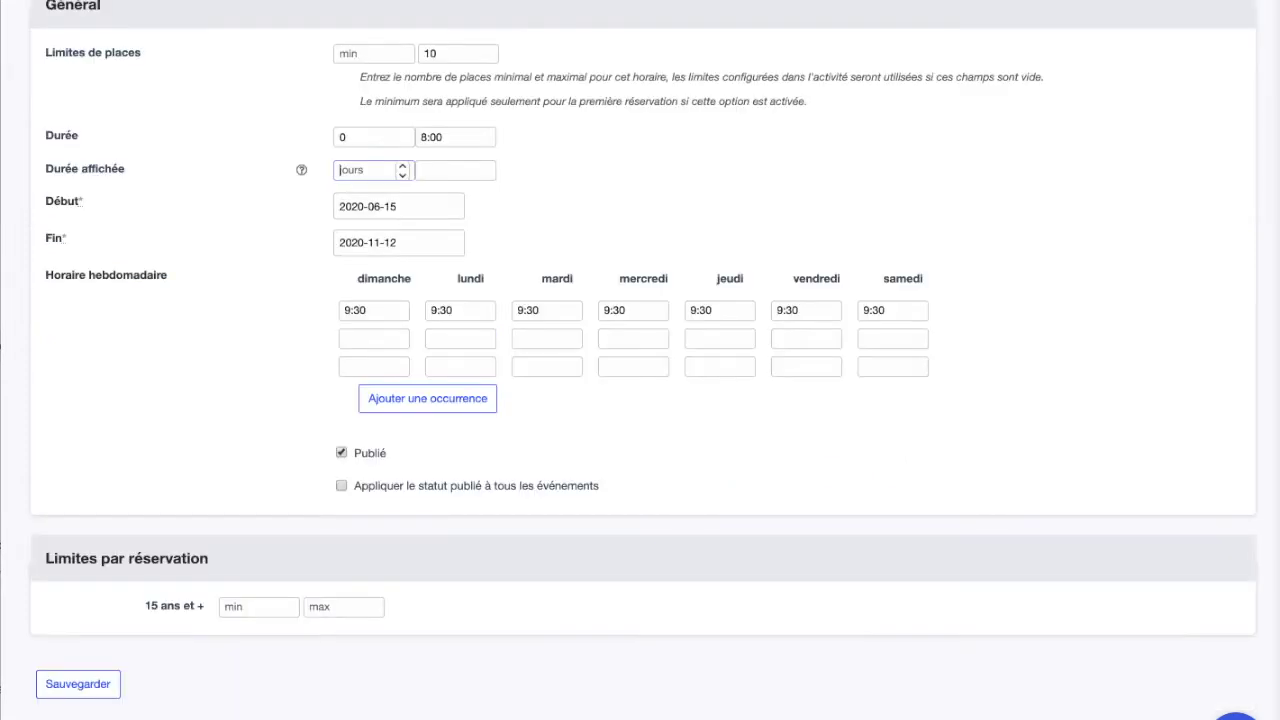
click(80, 686)
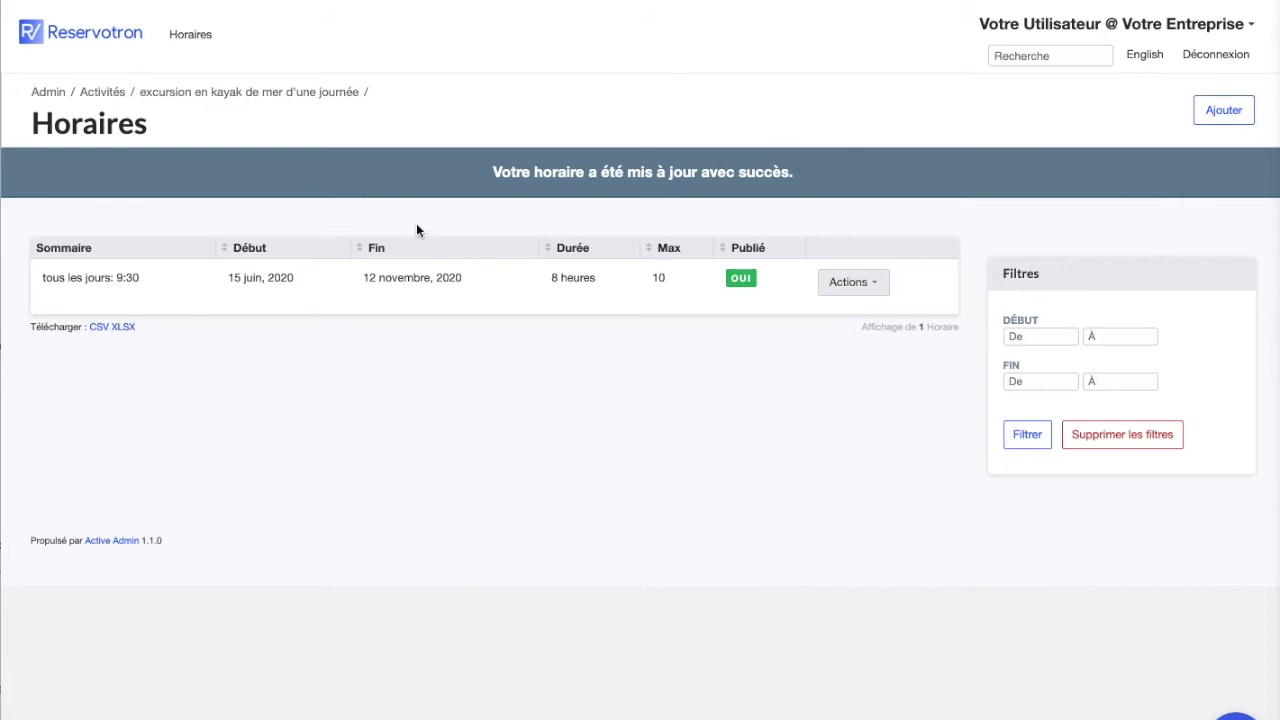
Check the one-day excursion's calendar and the details of its 19 June 2020 event, and return to the calendar
click(276, 93)
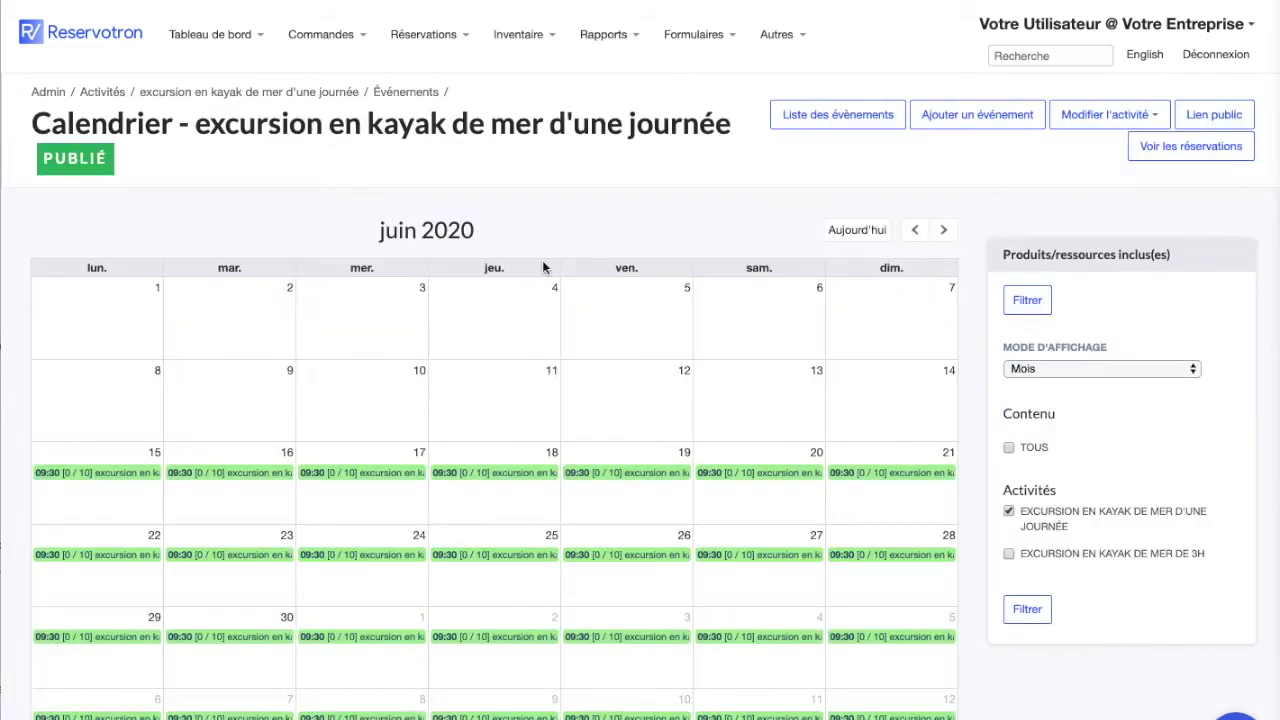
click(644, 474)
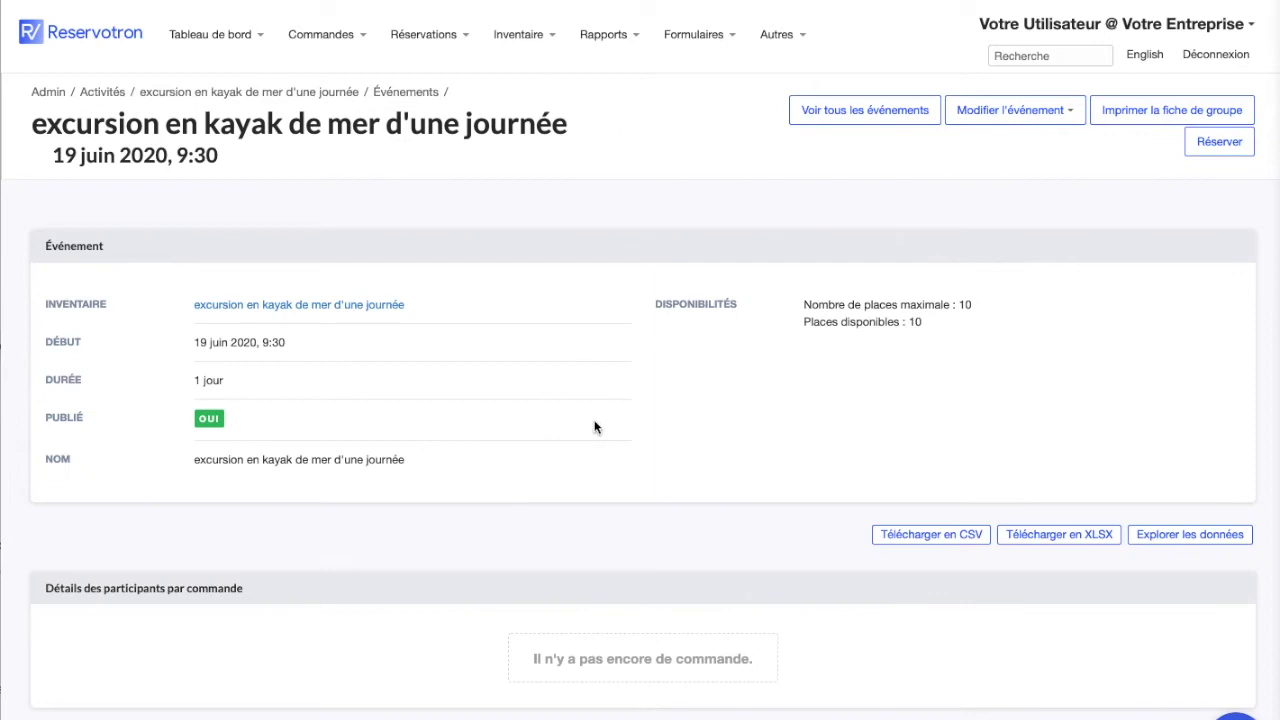
click(30, 0)
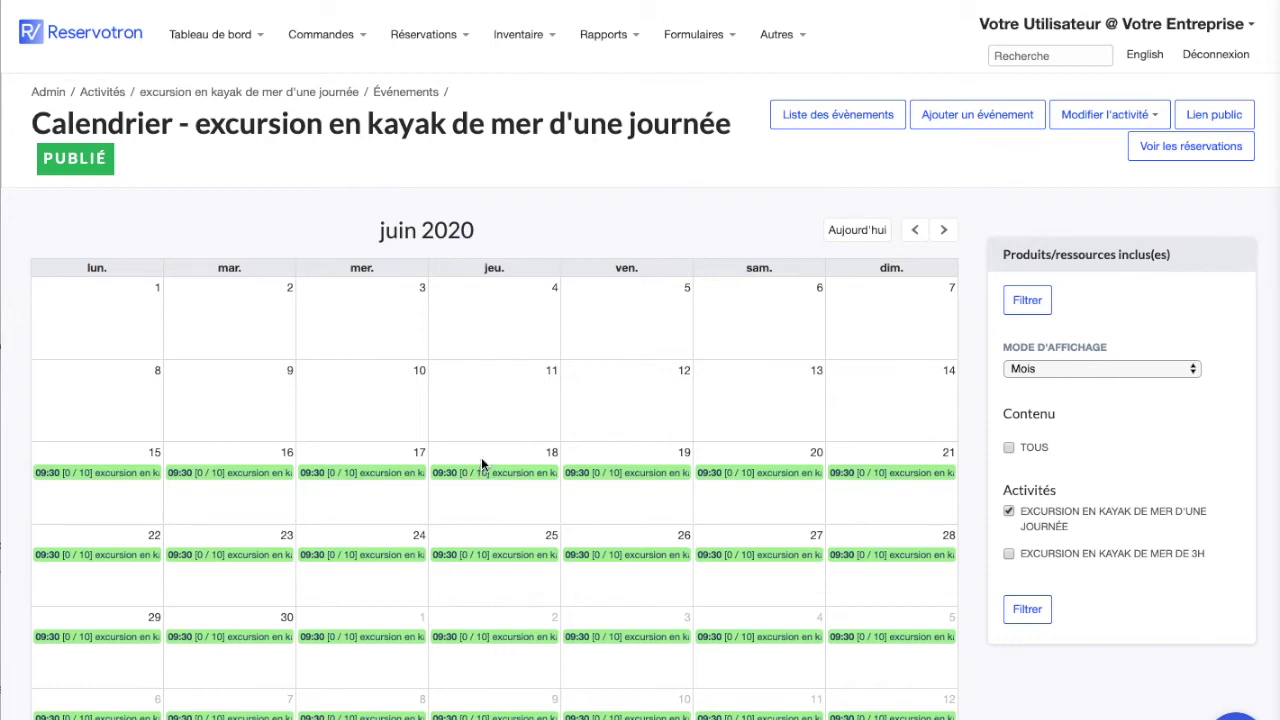
Start a new inventory resource and name it "Kayak de type 1"
click(524, 36)
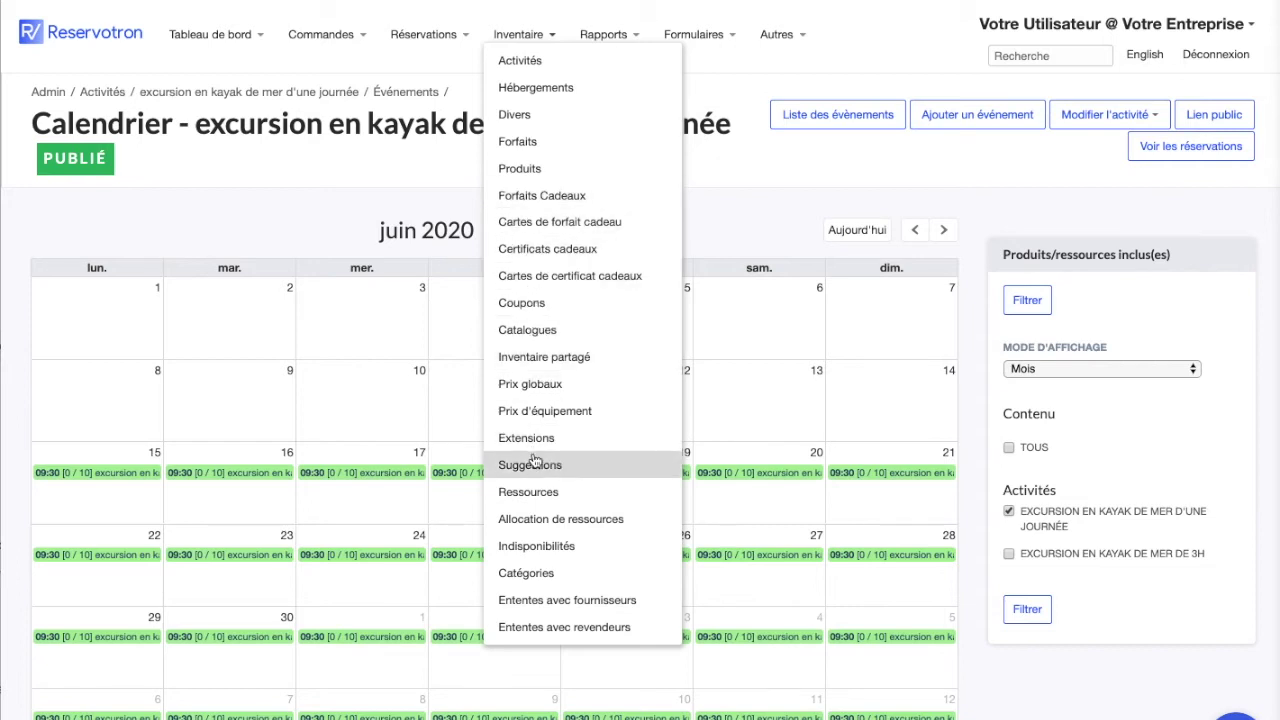
click(534, 492)
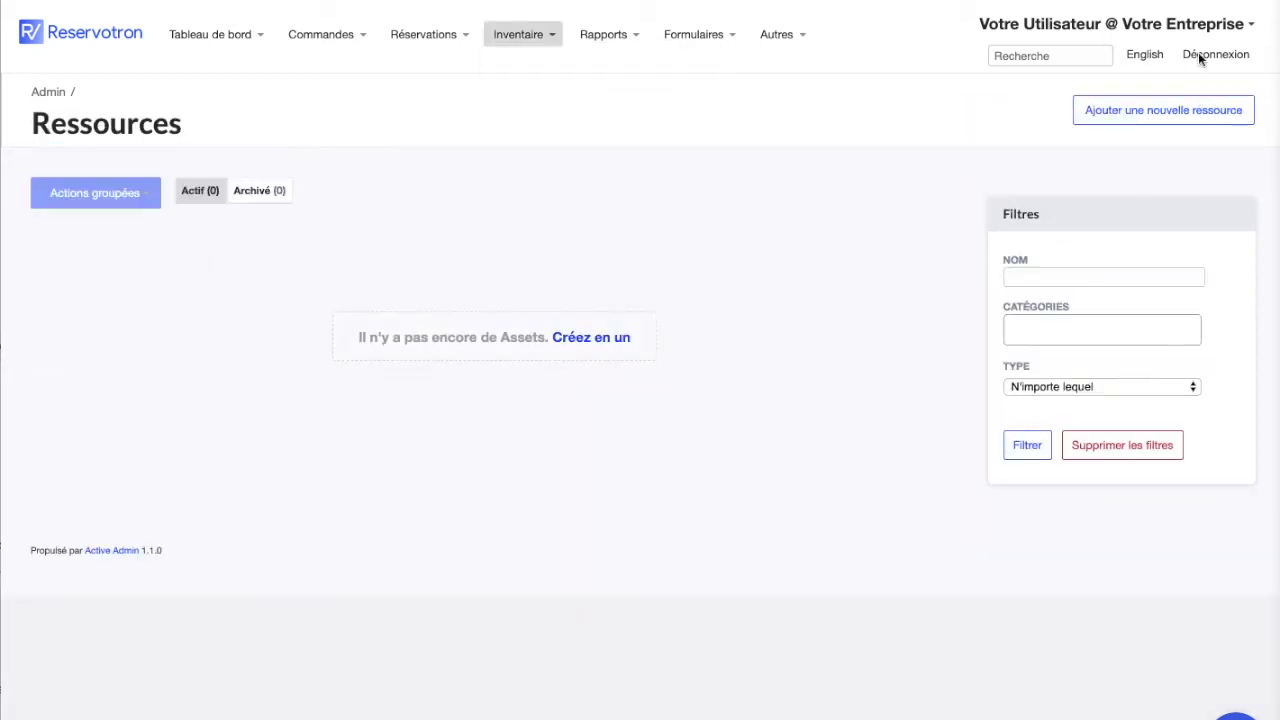
click(620, 338)
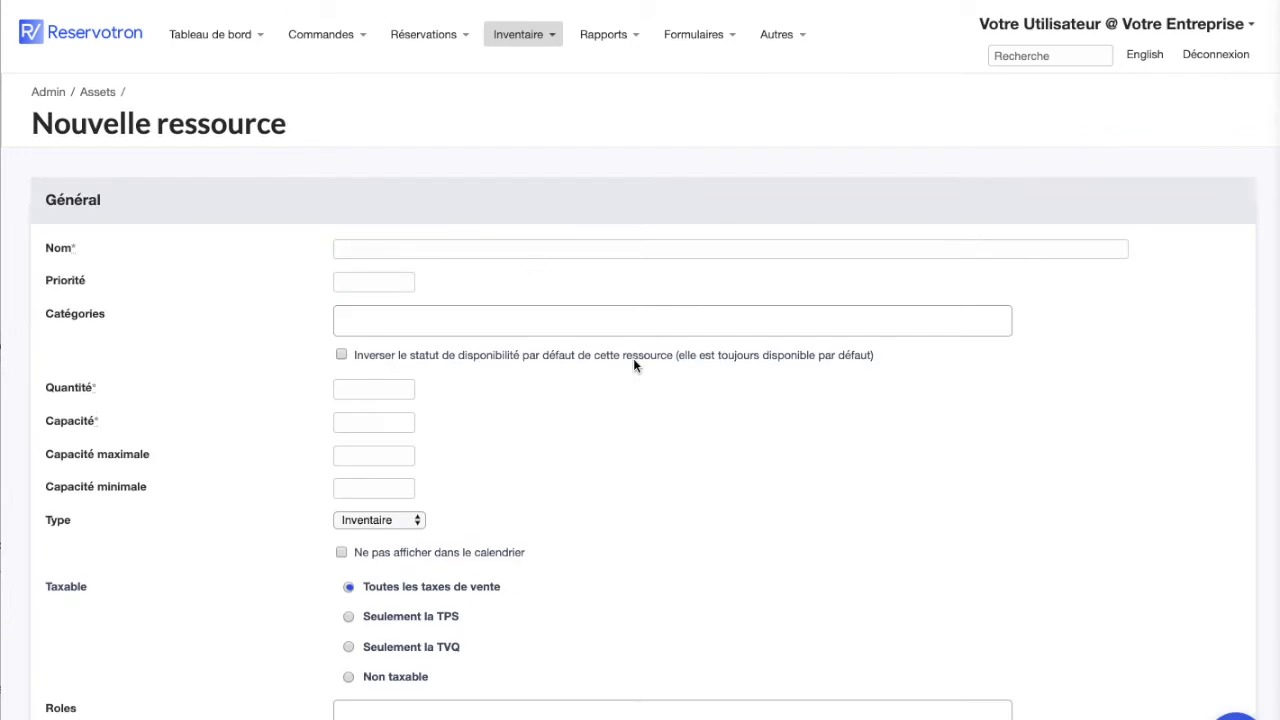
click(429, 247)
text(Kayak)
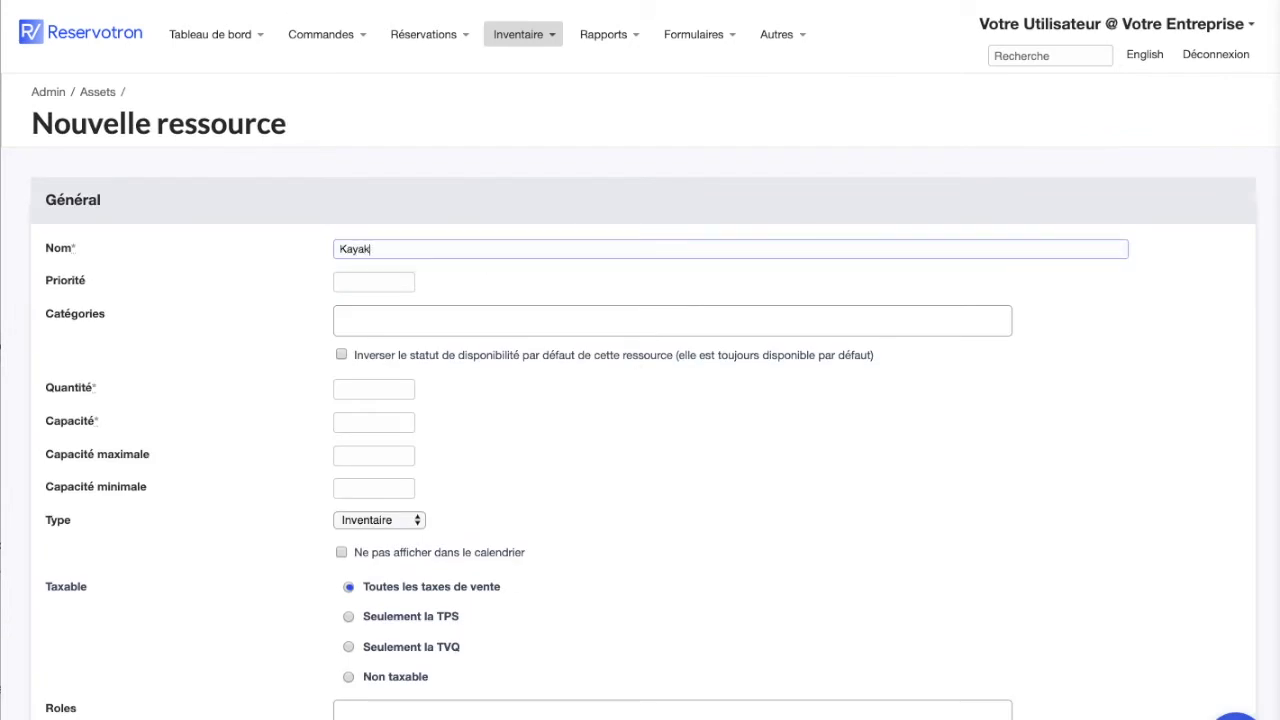
scroll(350, 300, down, 2)
text(de type 1)
Set the resource's quantity to 3 and capacity to 2, and rename it "Kayak double de type 1"
click(350, 272)
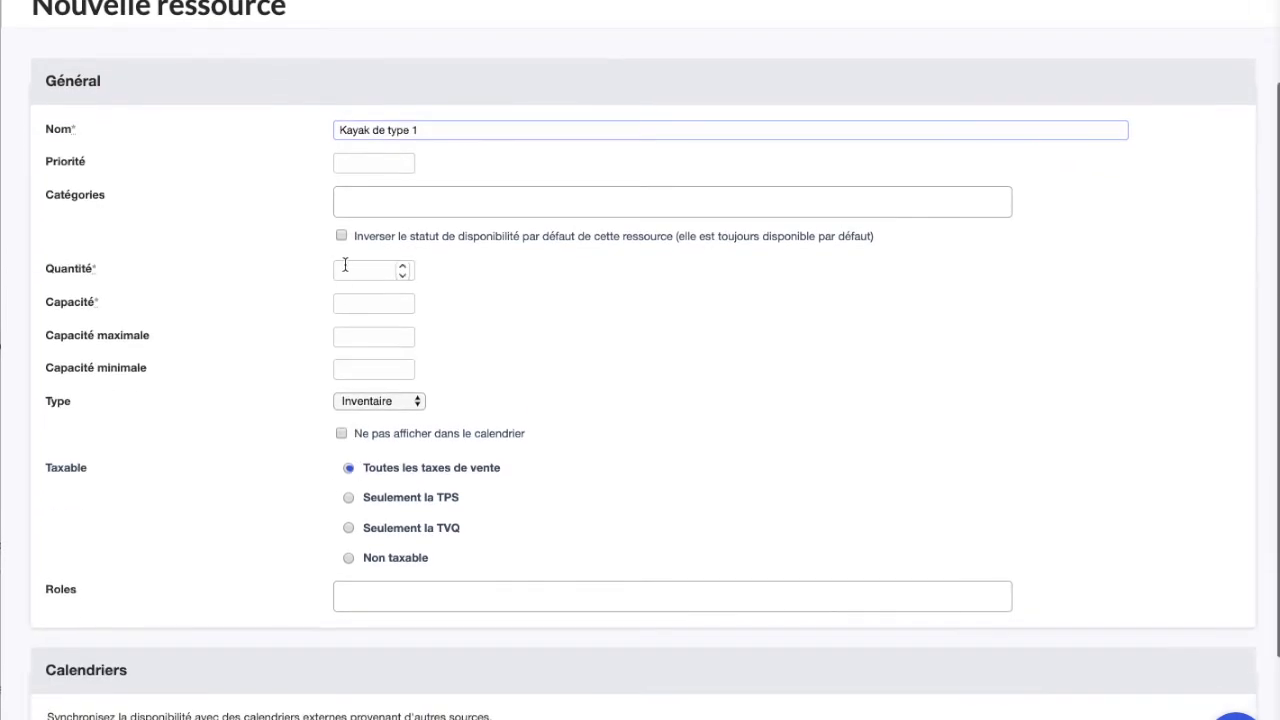
text(2)
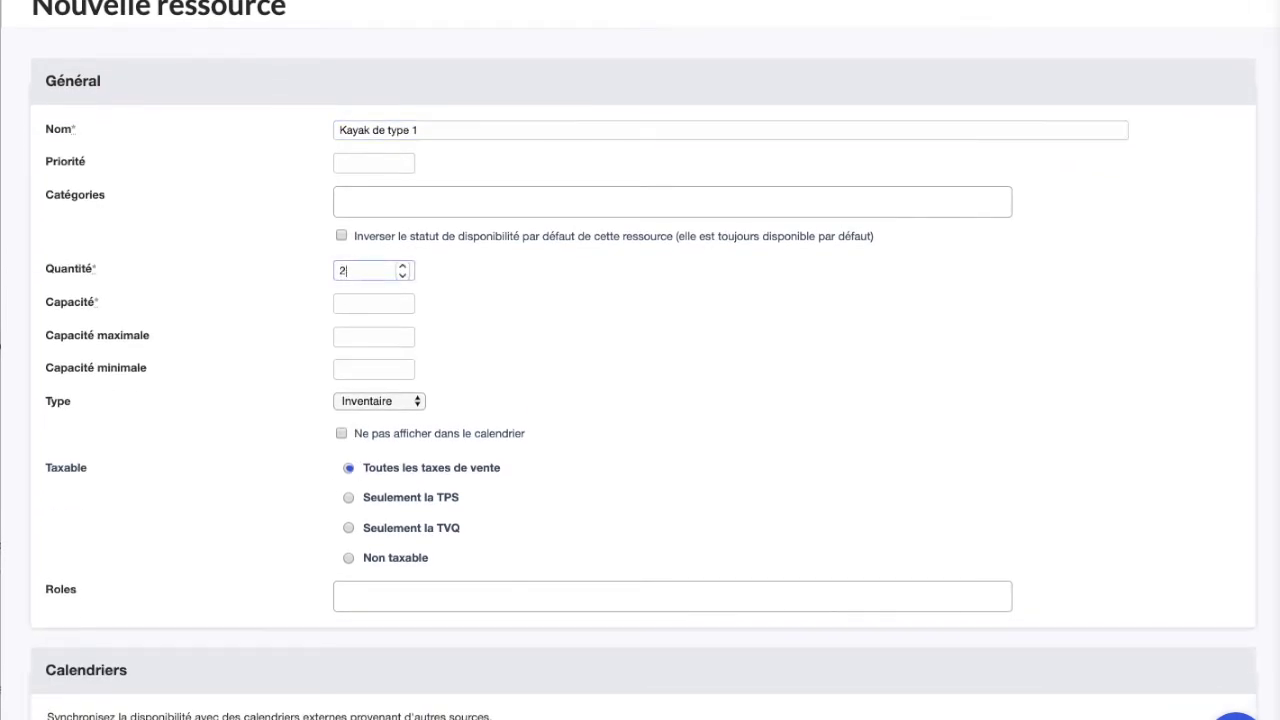
key(BackSpace)
text(3)
click(356, 308)
text(2)
click(375, 131)
text(double)
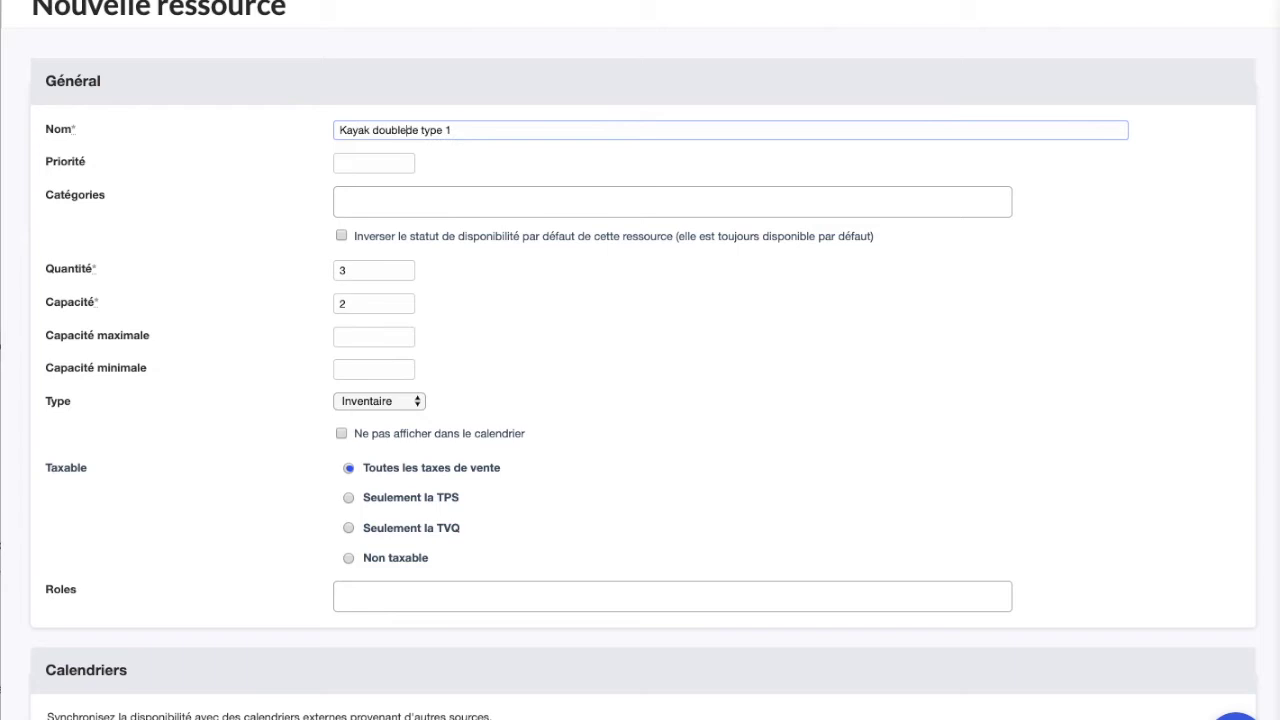
Set the double kayak's minimum capacity to 2 and create the resource
scroll(364, 337, up, 1)
click(364, 337)
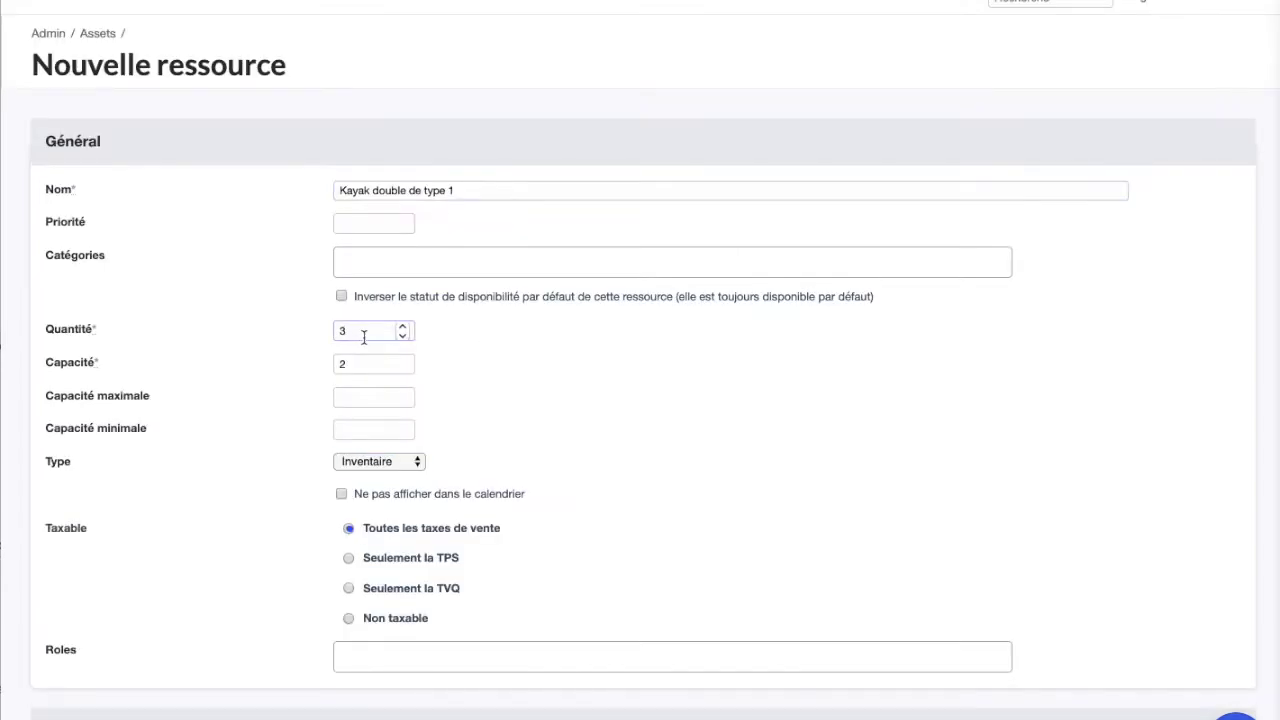
click(365, 363)
click(357, 433)
click(364, 396)
click(348, 364)
click(368, 428)
text(2)
scroll(559, 440, down, 5)
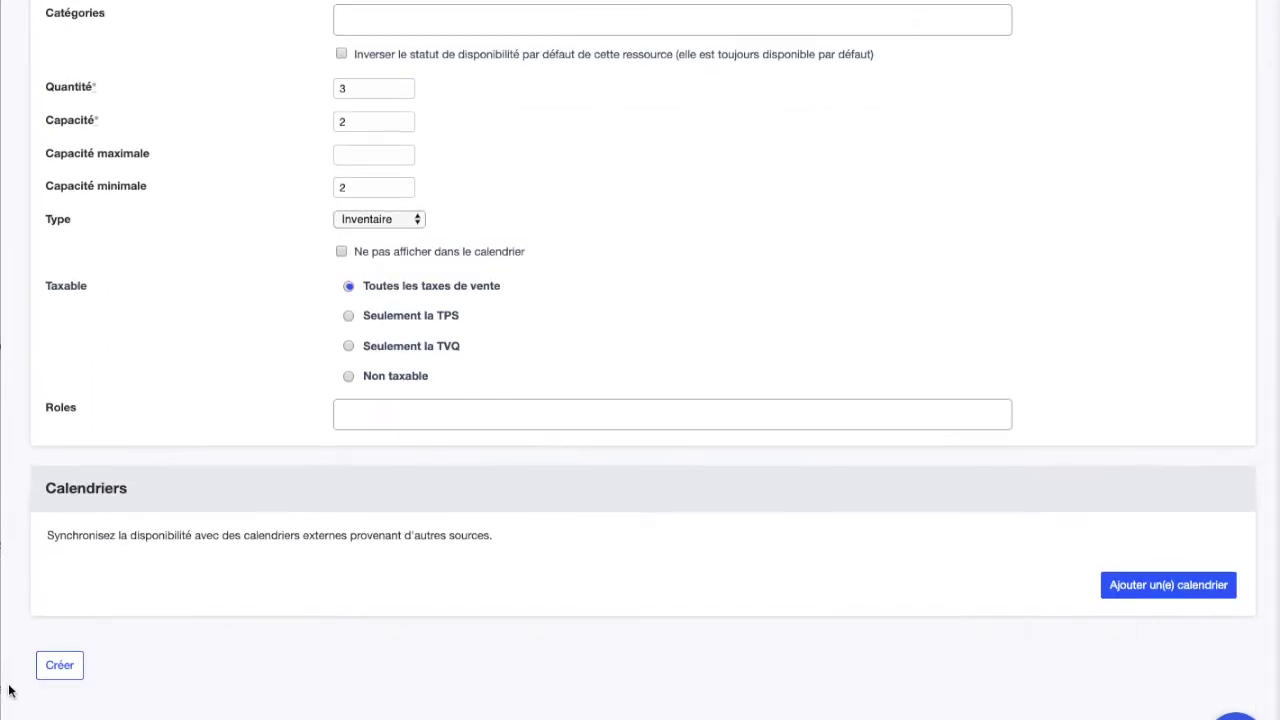
click(56, 680)
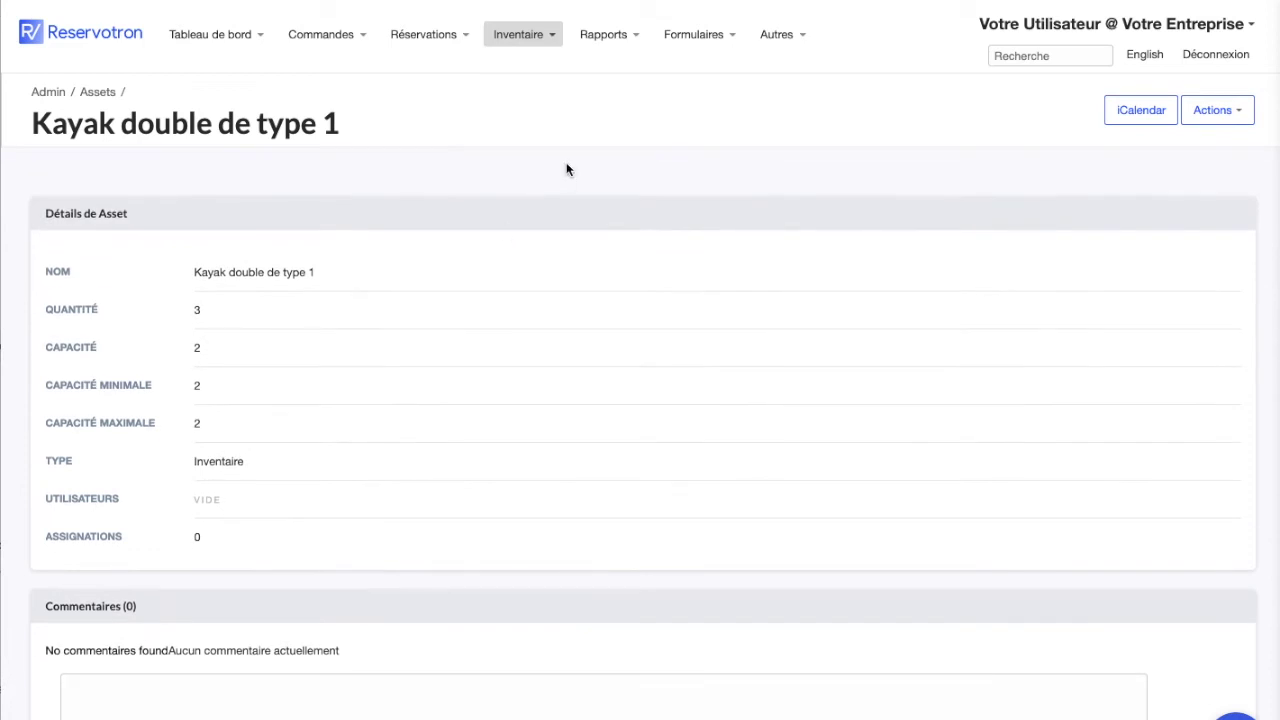
Start another new inventory resource and name it "Kayak double de type 2"
click(550, 38)
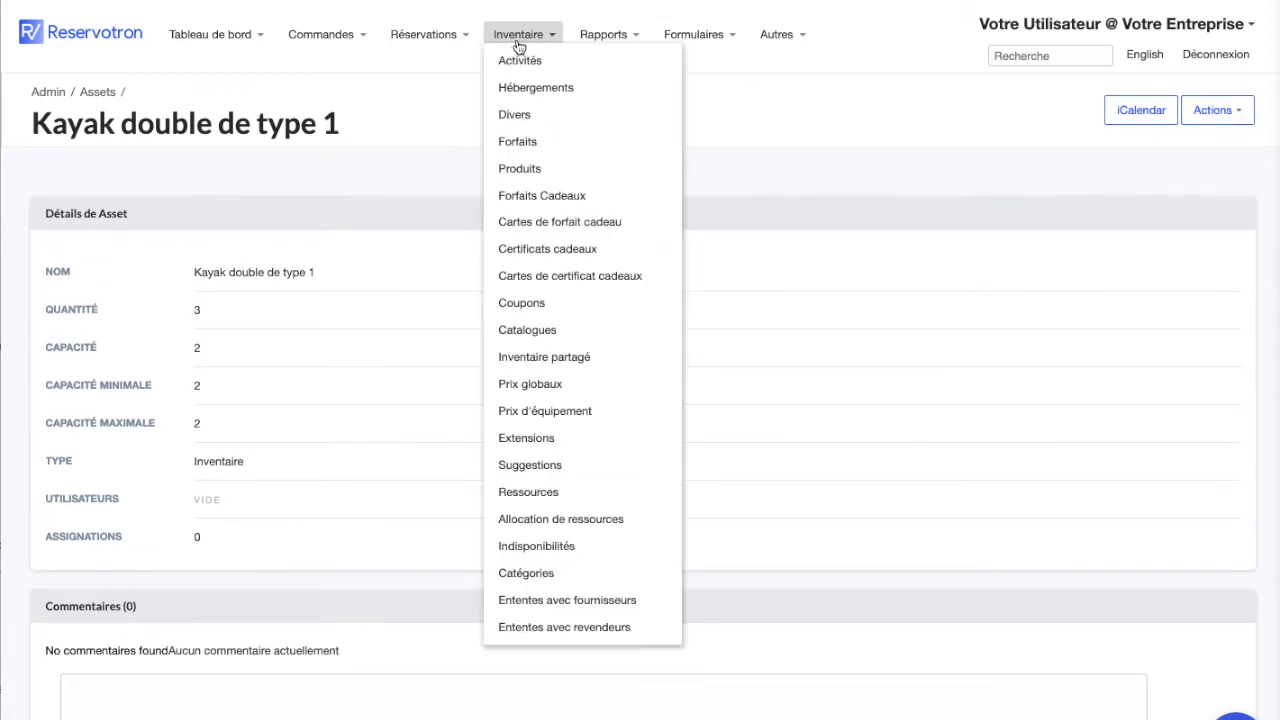
click(530, 492)
click(1155, 114)
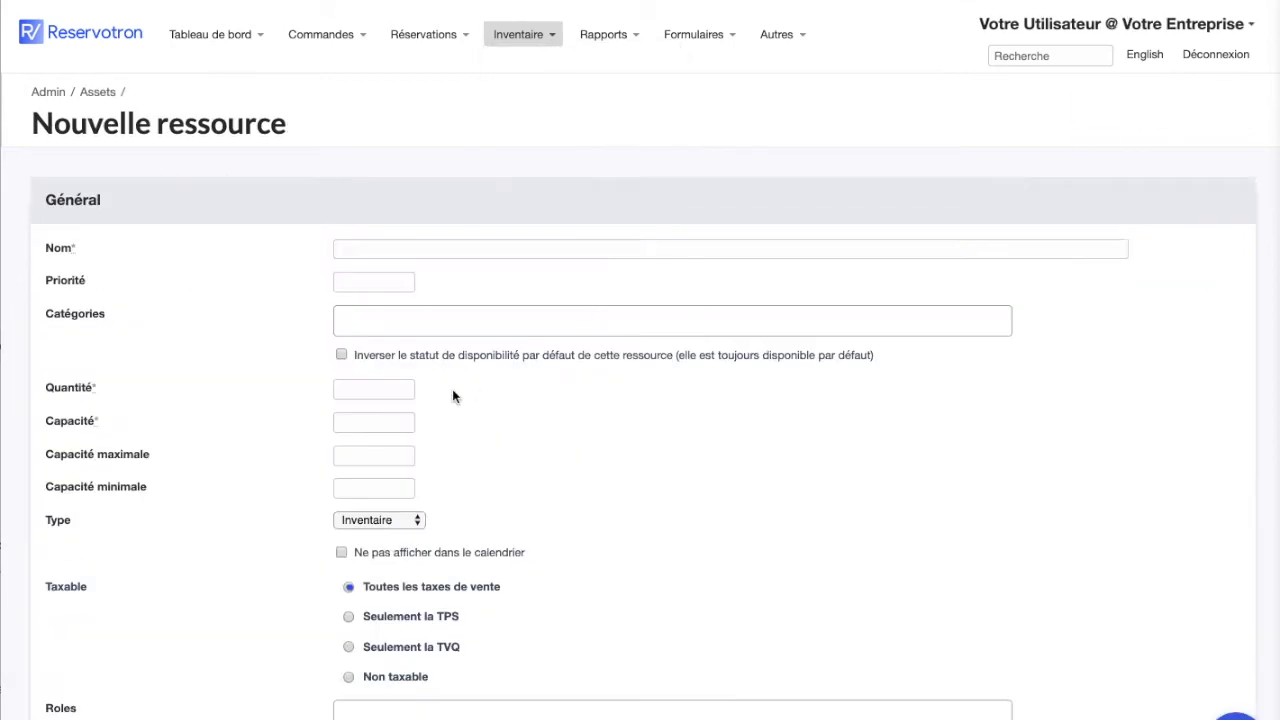
click(362, 250)
click(408, 288)
key(BackSpace)
text(2)
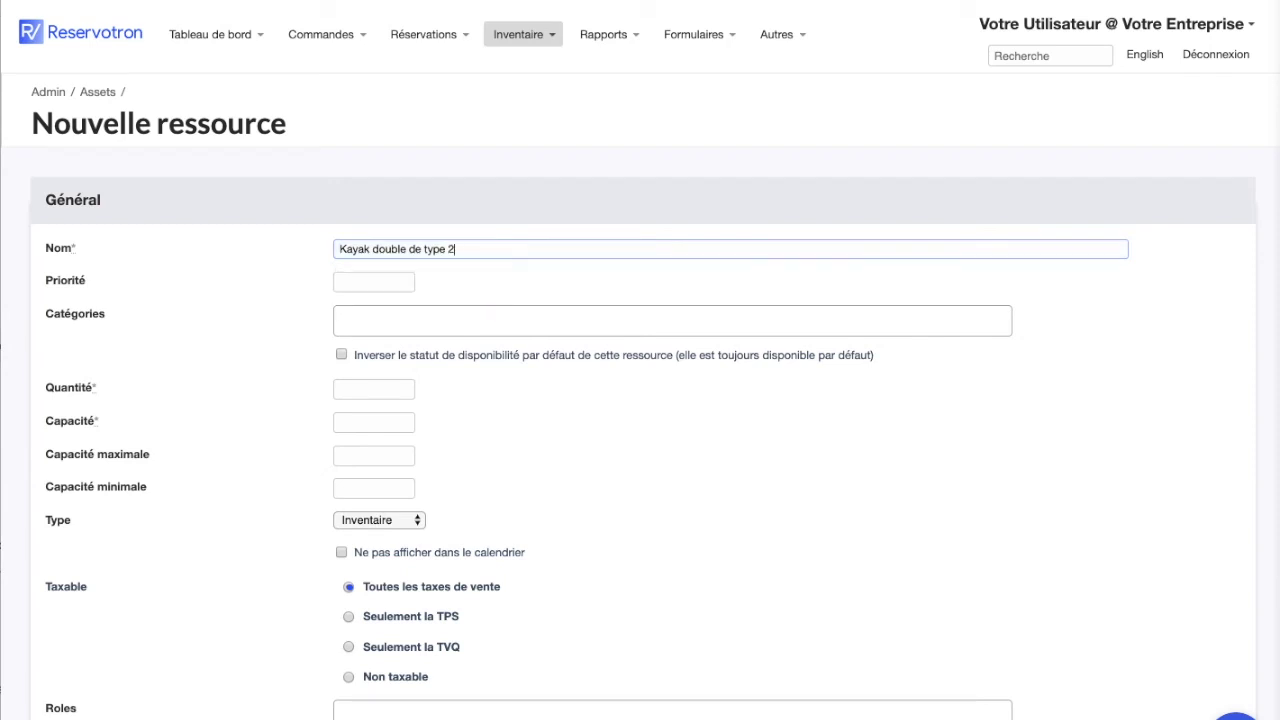
Set the type 2 kayak's quantity, capacity and minimum capacity to 2, create the resource, and return to the resource list
click(351, 393)
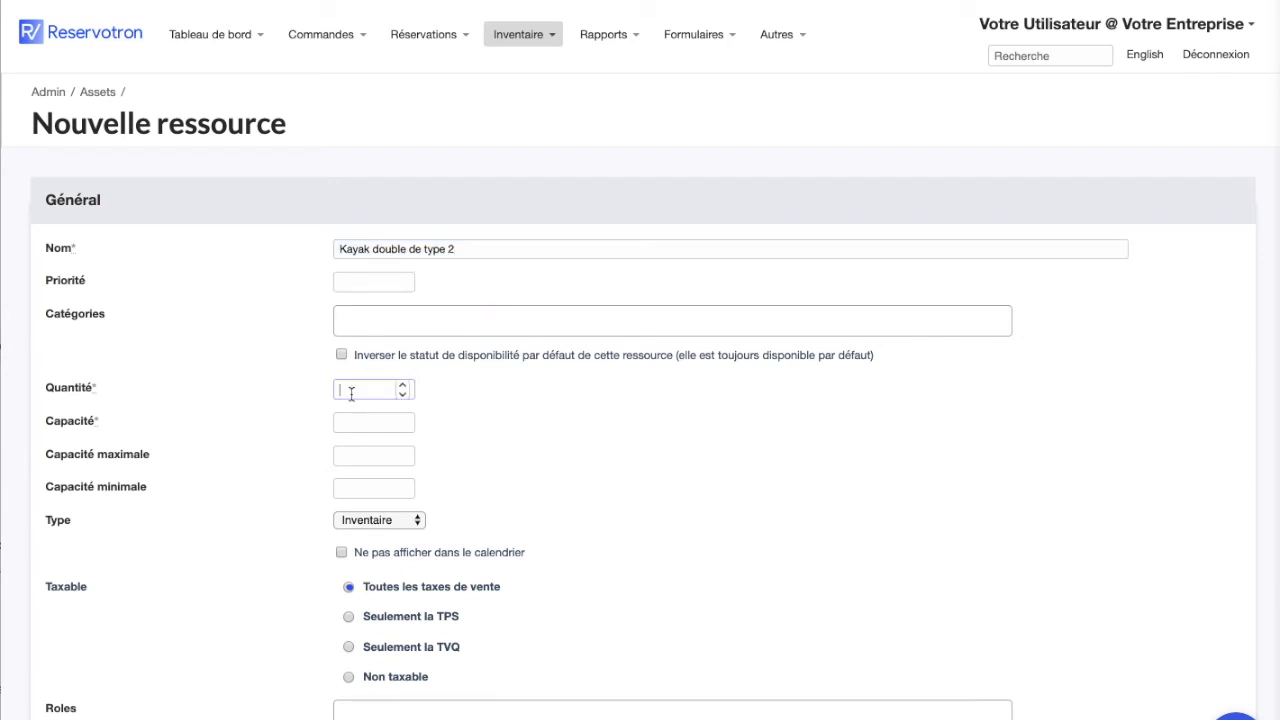
text(2)
click(351, 424)
text(2)
click(351, 492)
text(2)
scroll(516, 491, down, 5)
click(60, 666)
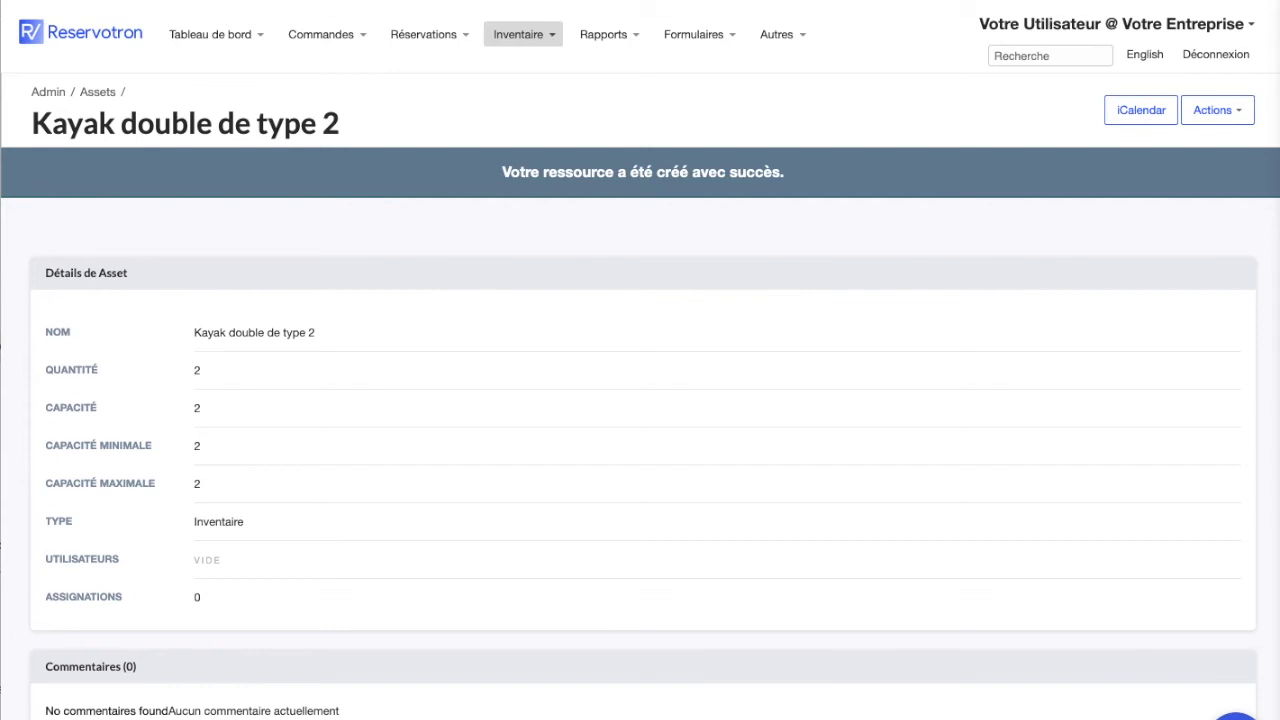
click(518, 34)
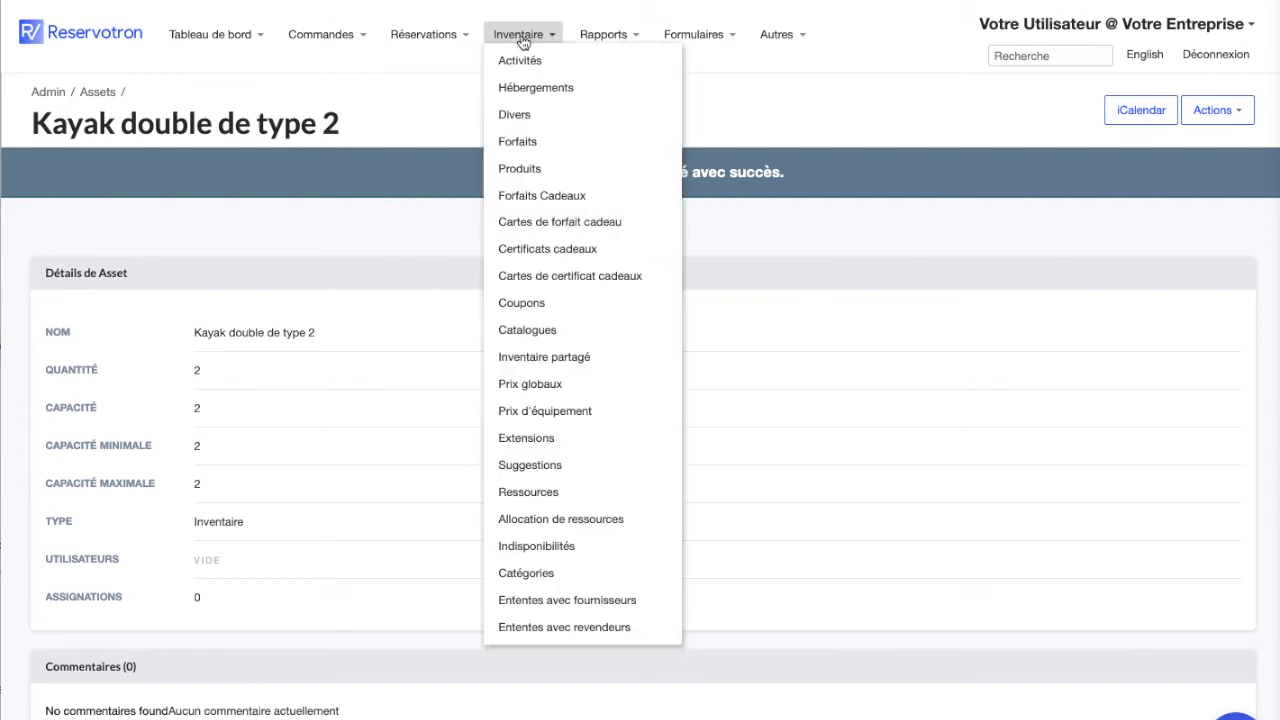
click(546, 494)
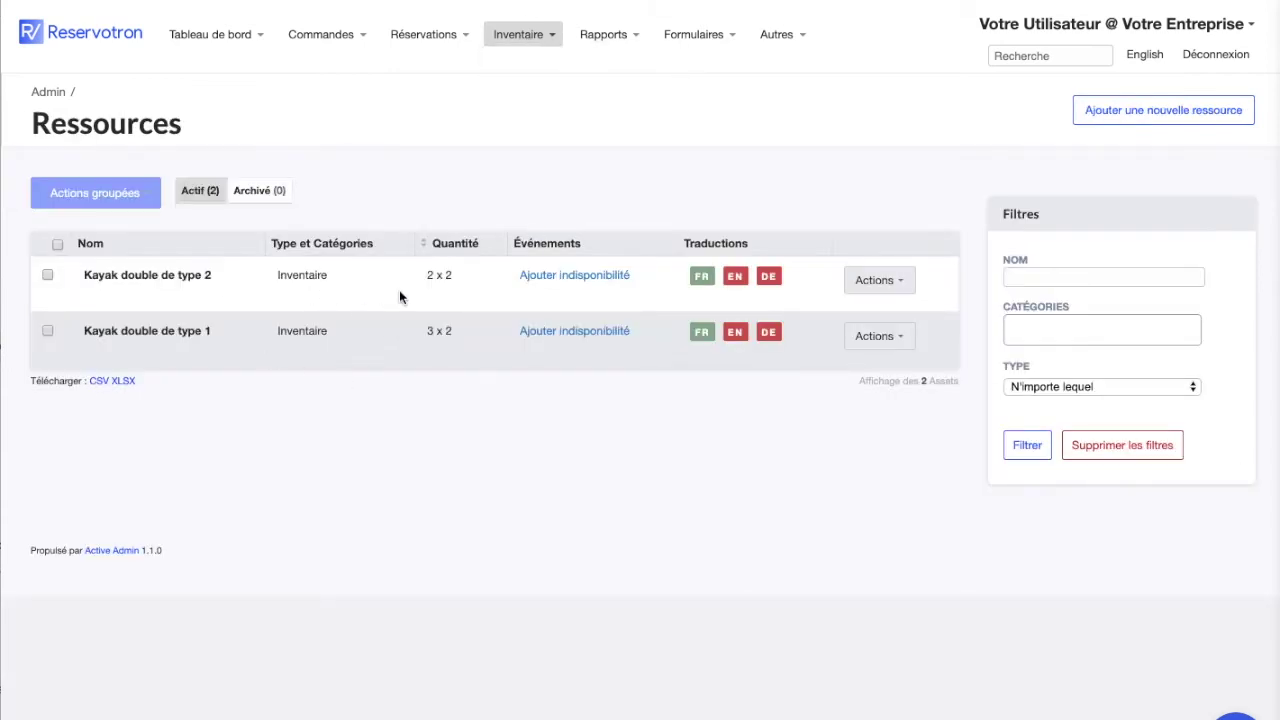
Open the one-day sea kayak excursion for editing from the list of activities
click(510, 36)
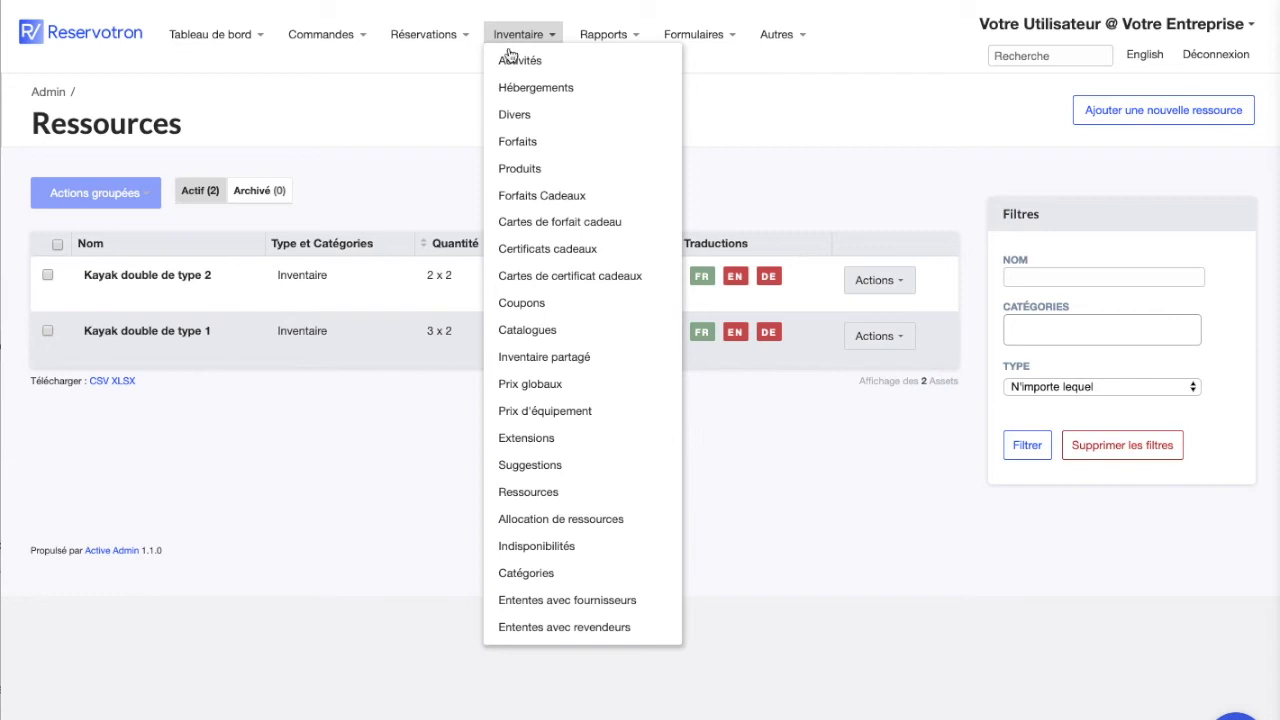
click(515, 61)
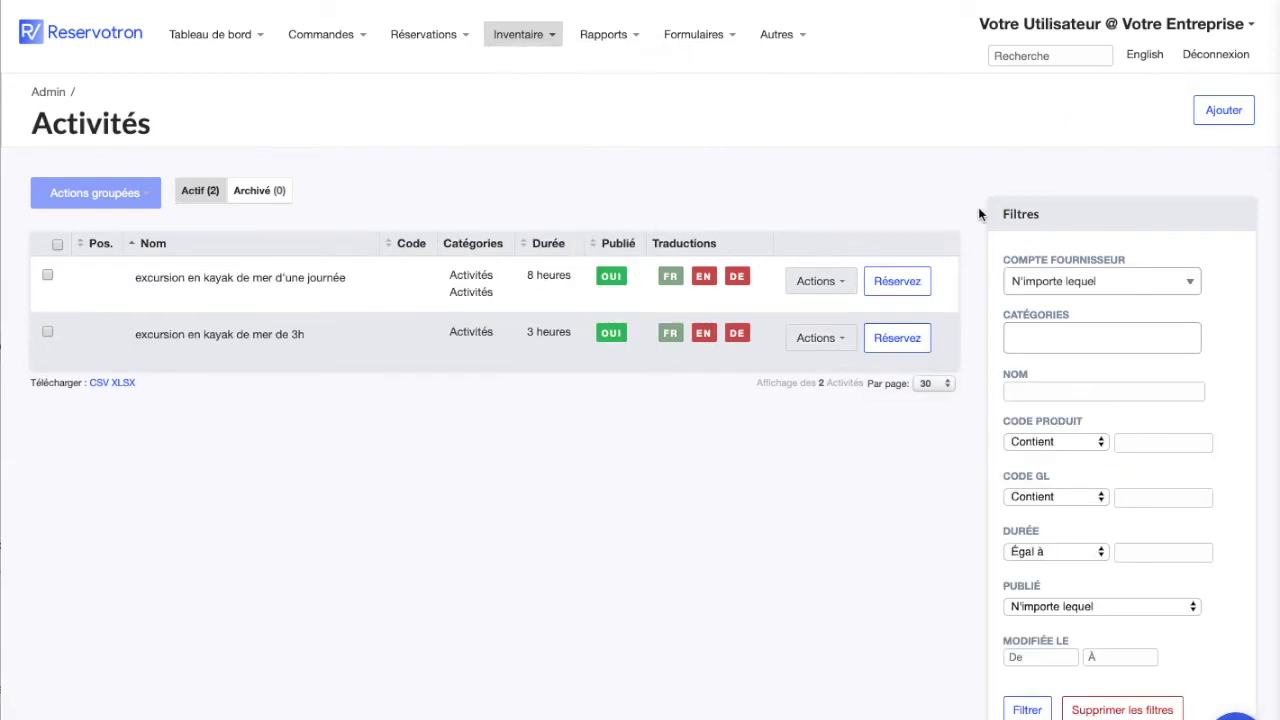
click(817, 284)
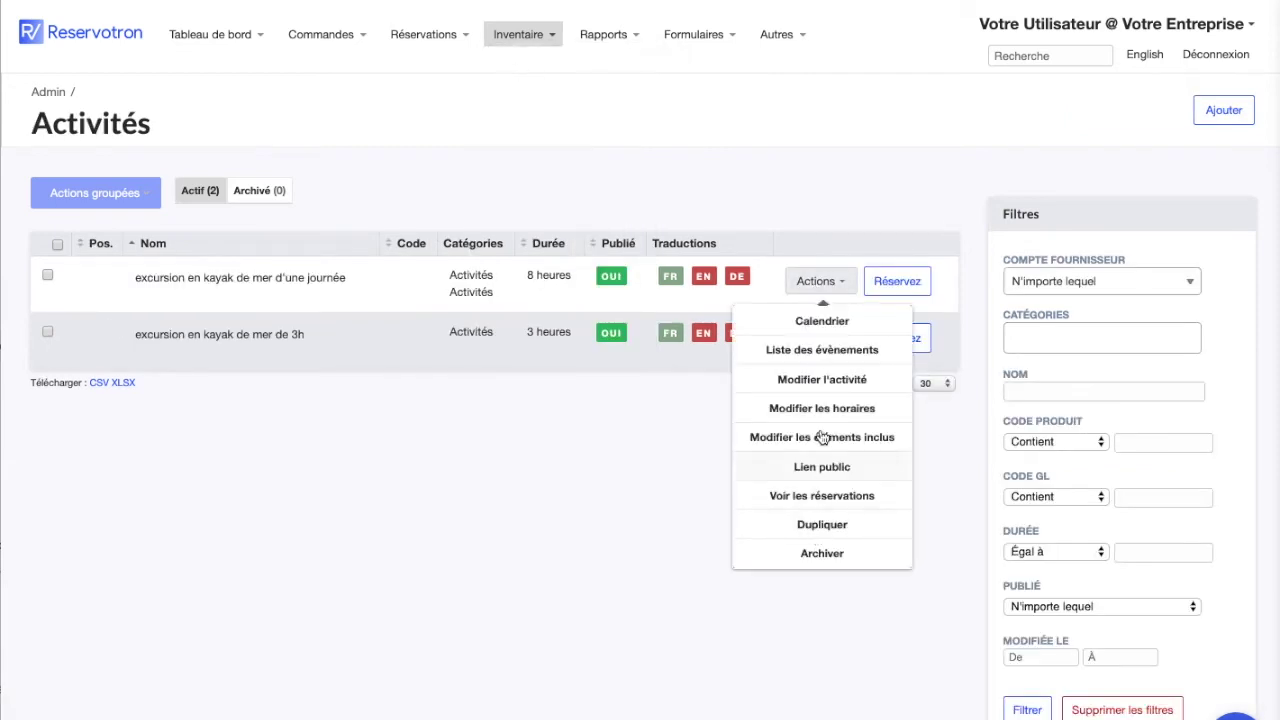
click(821, 380)
Add a resource entry to the one-day excursion containing "Kayak double de type 1" and "Kayak double de type 2"
scroll(595, 616, down, 5)
scroll(595, 618, down, 12)
scroll(595, 618, down, 12)
scroll(595, 618, down, 10)
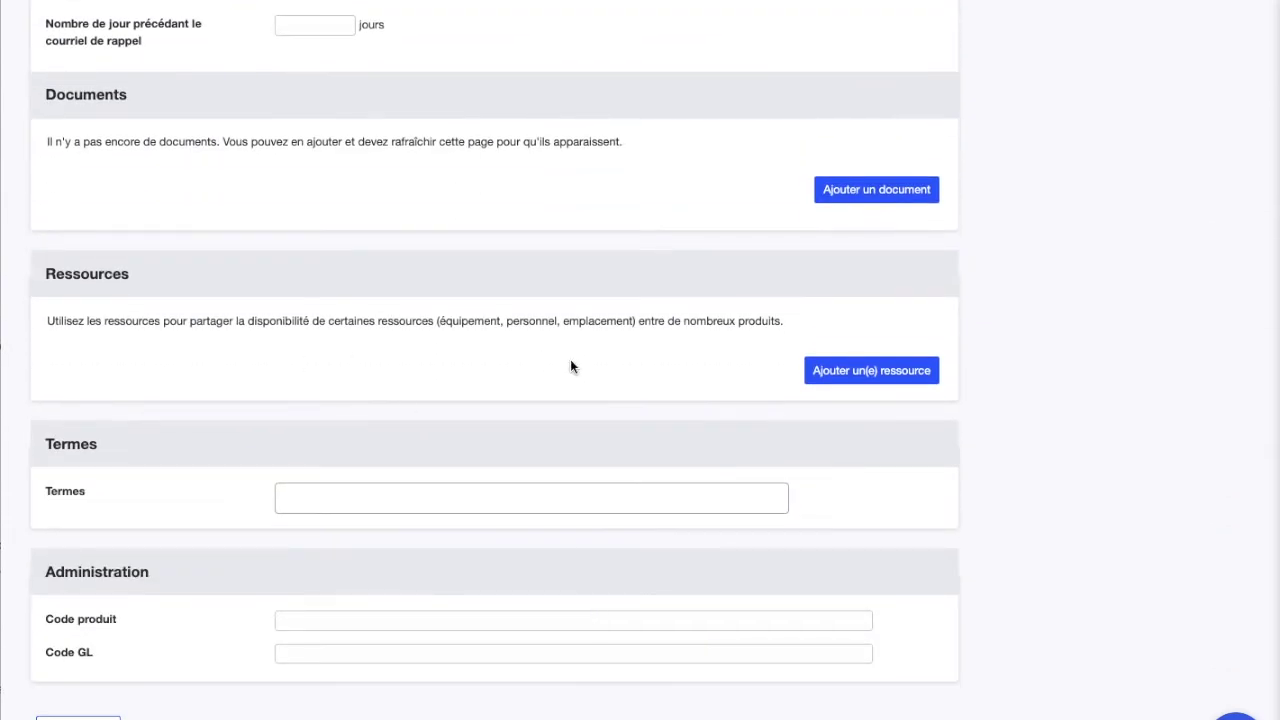
click(867, 373)
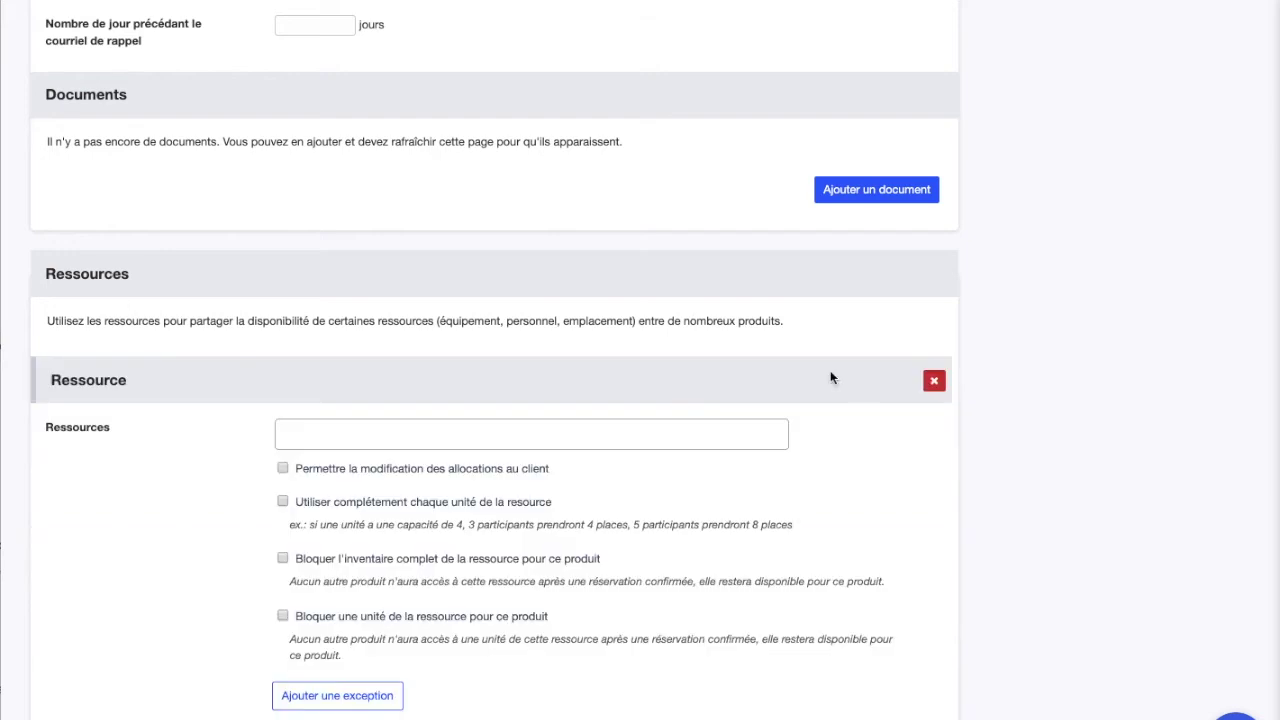
click(376, 432)
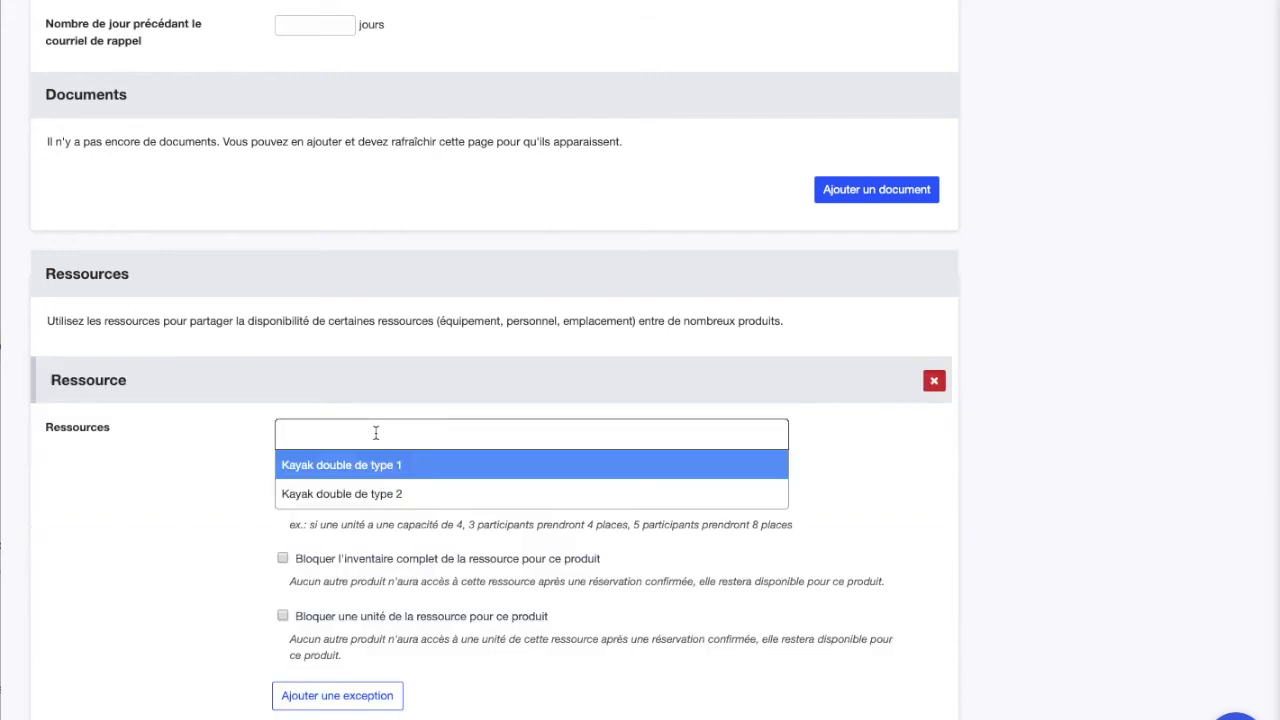
click(377, 470)
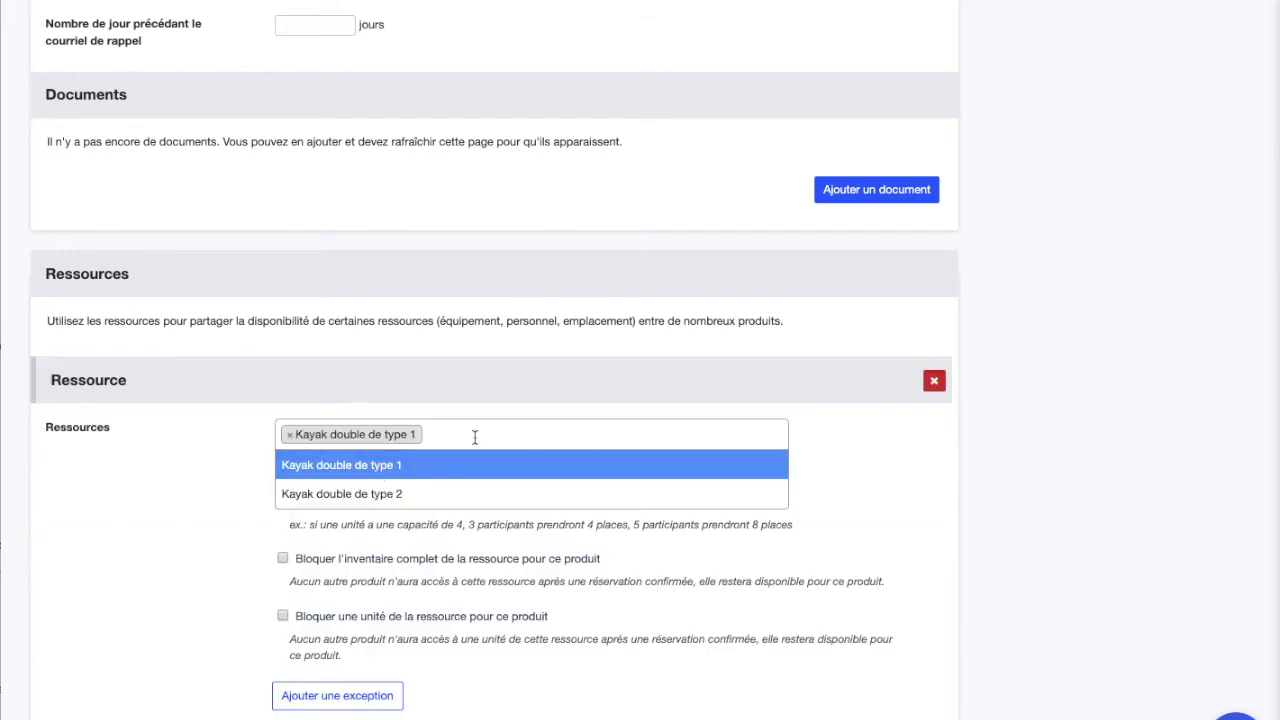
click(448, 494)
Make the one-day excursion fully use each unit of its resources and save the activity
click(851, 511)
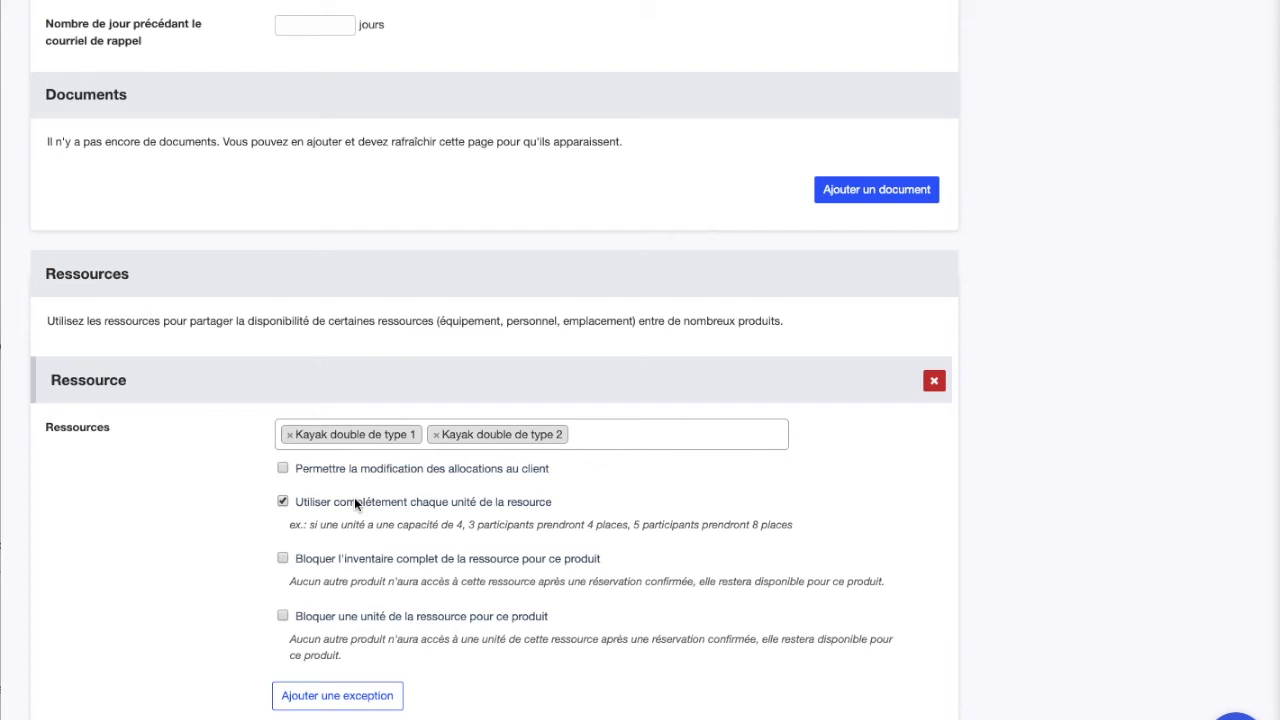
scroll(354, 500, down, 3)
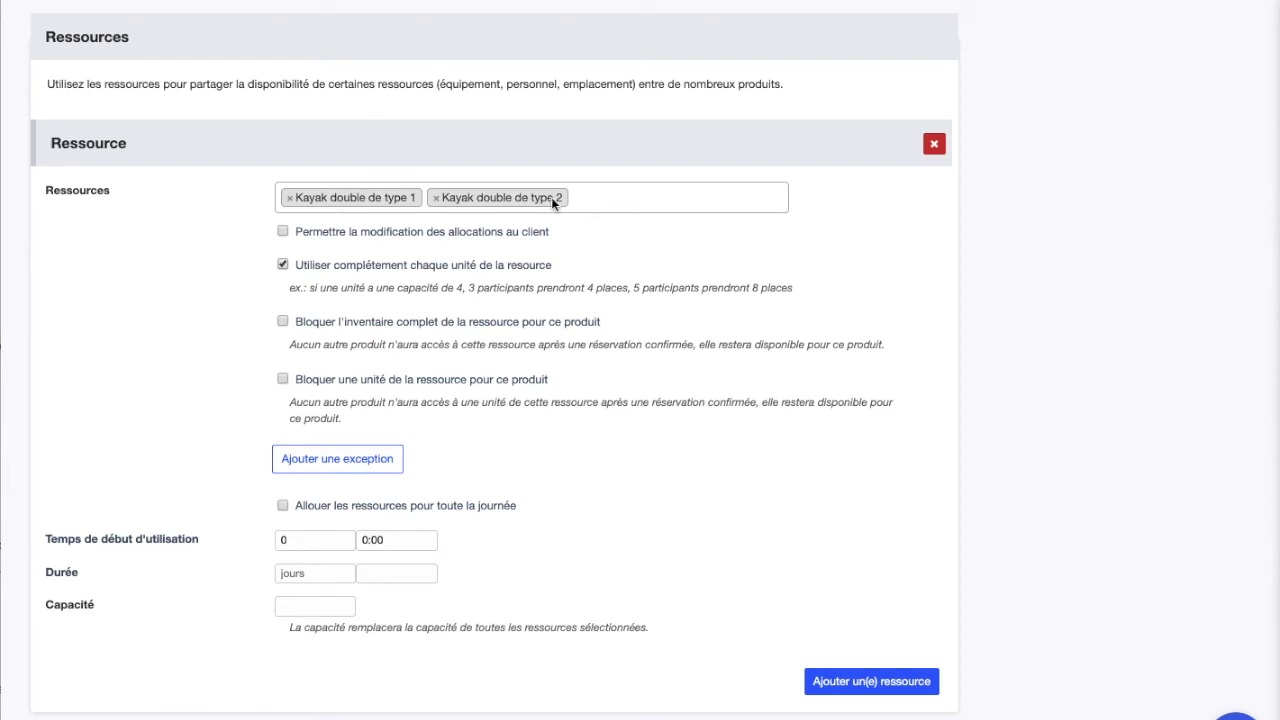
scroll(486, 443, down, 5)
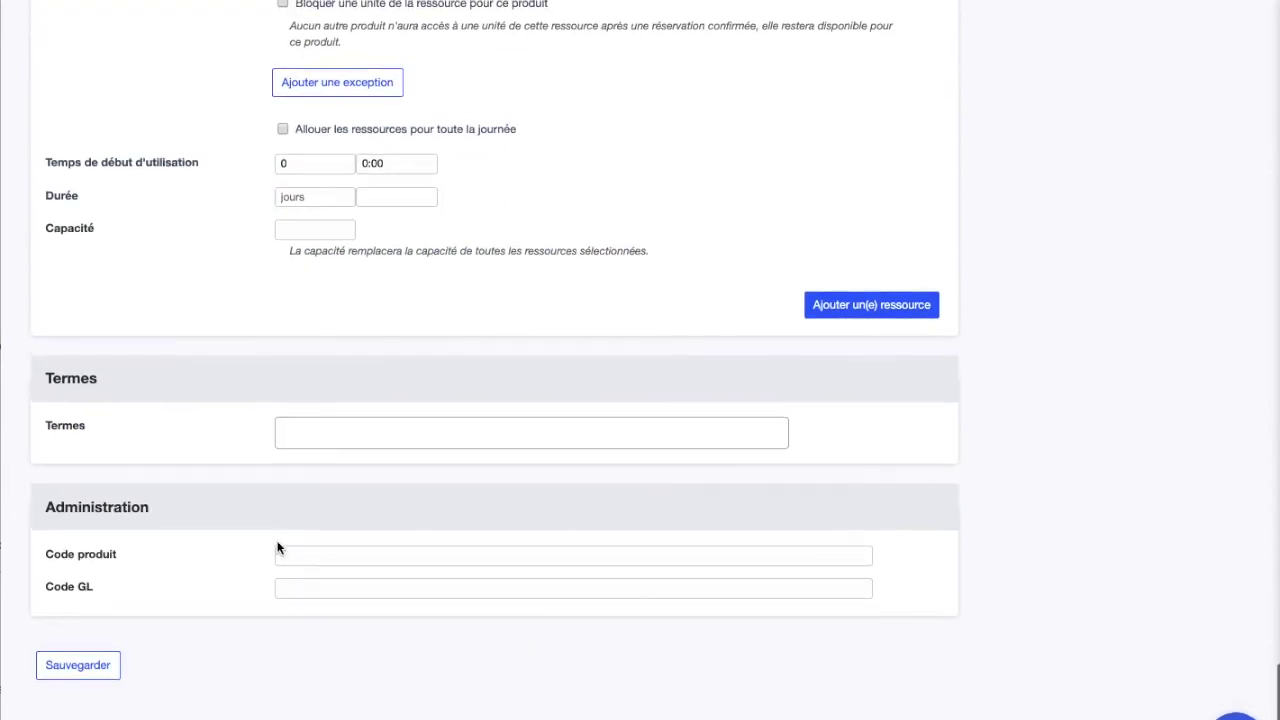
click(97, 667)
Check the one-day excursion's linked resources in the activities list and open the 3-hour excursion for editing
click(548, 36)
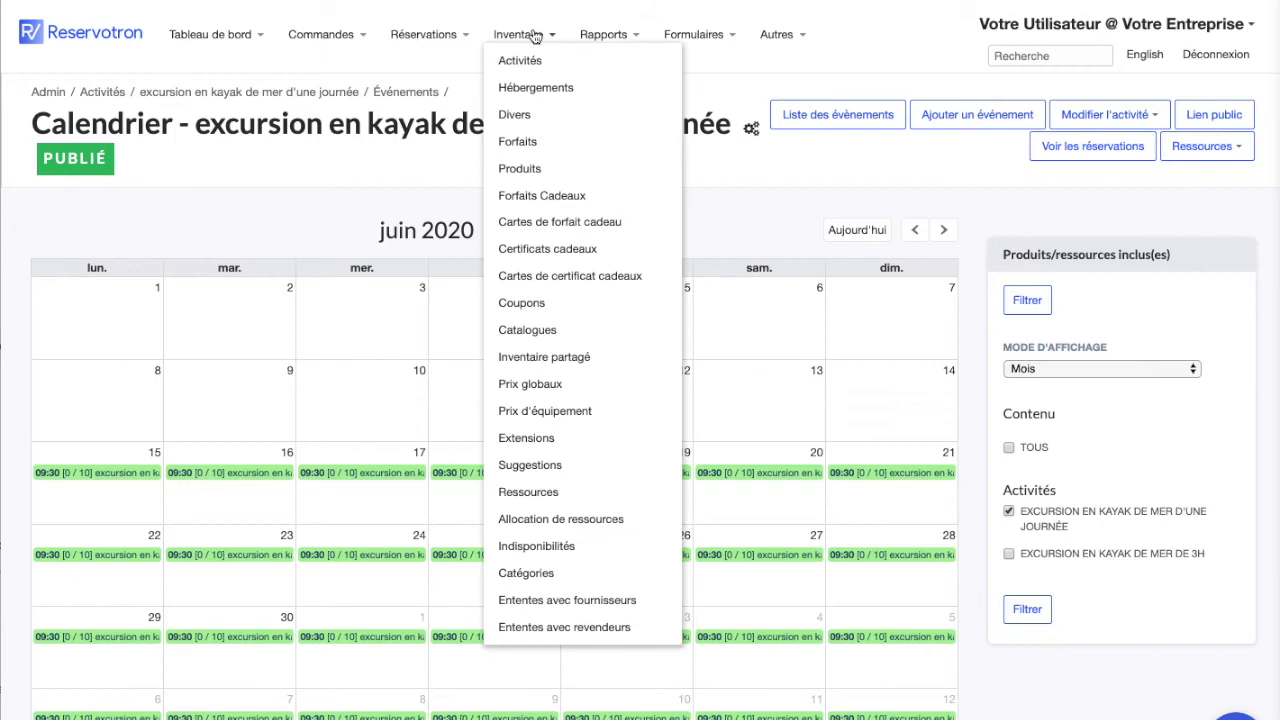
click(536, 62)
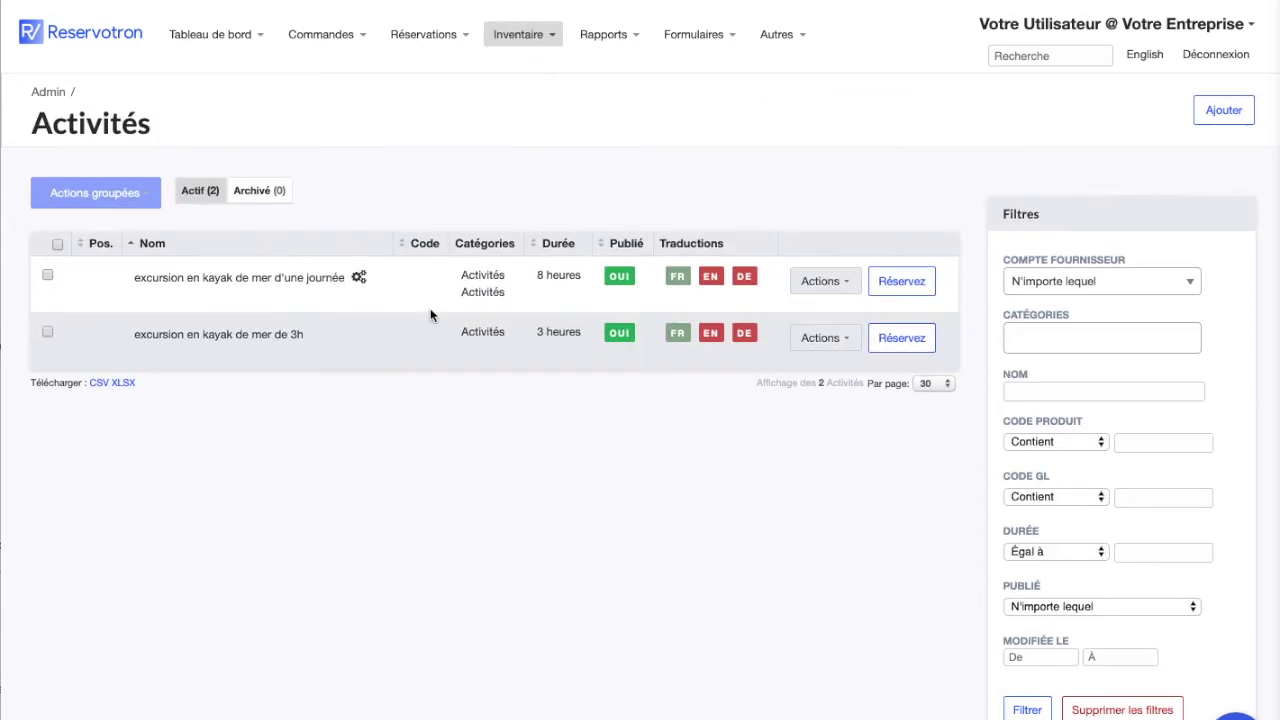
mouse_move(357, 277)
click(820, 338)
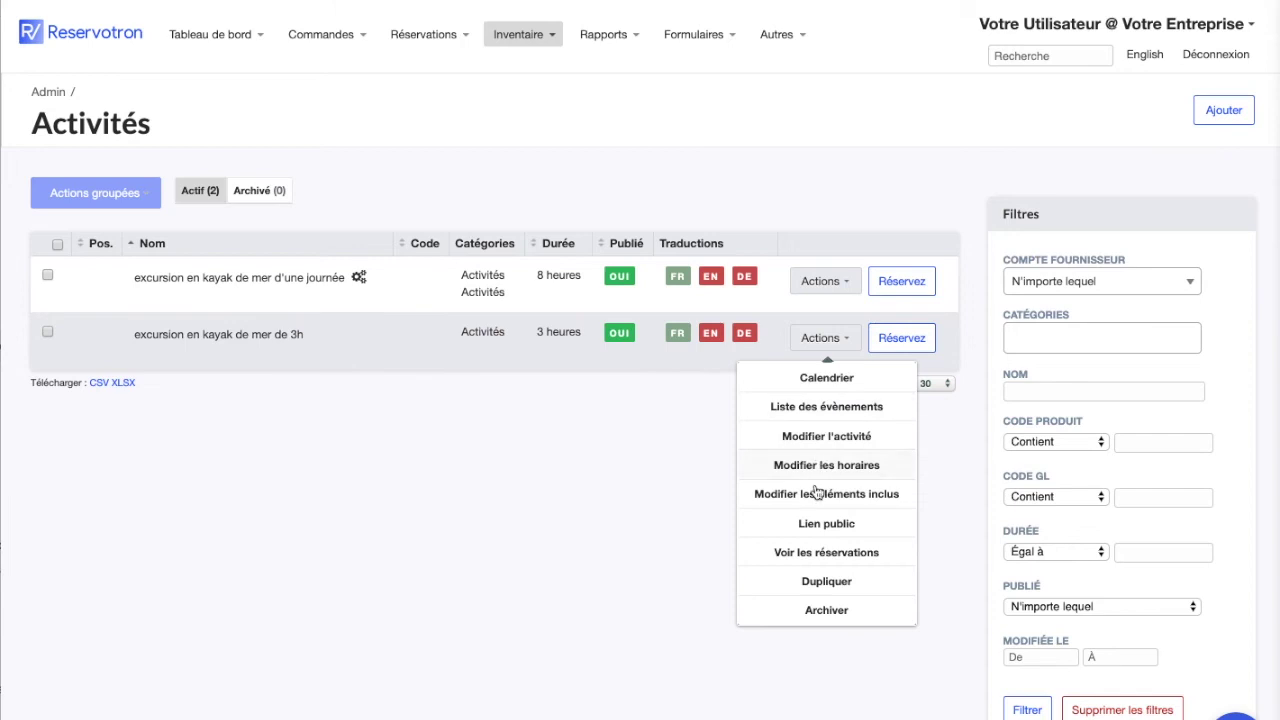
click(830, 437)
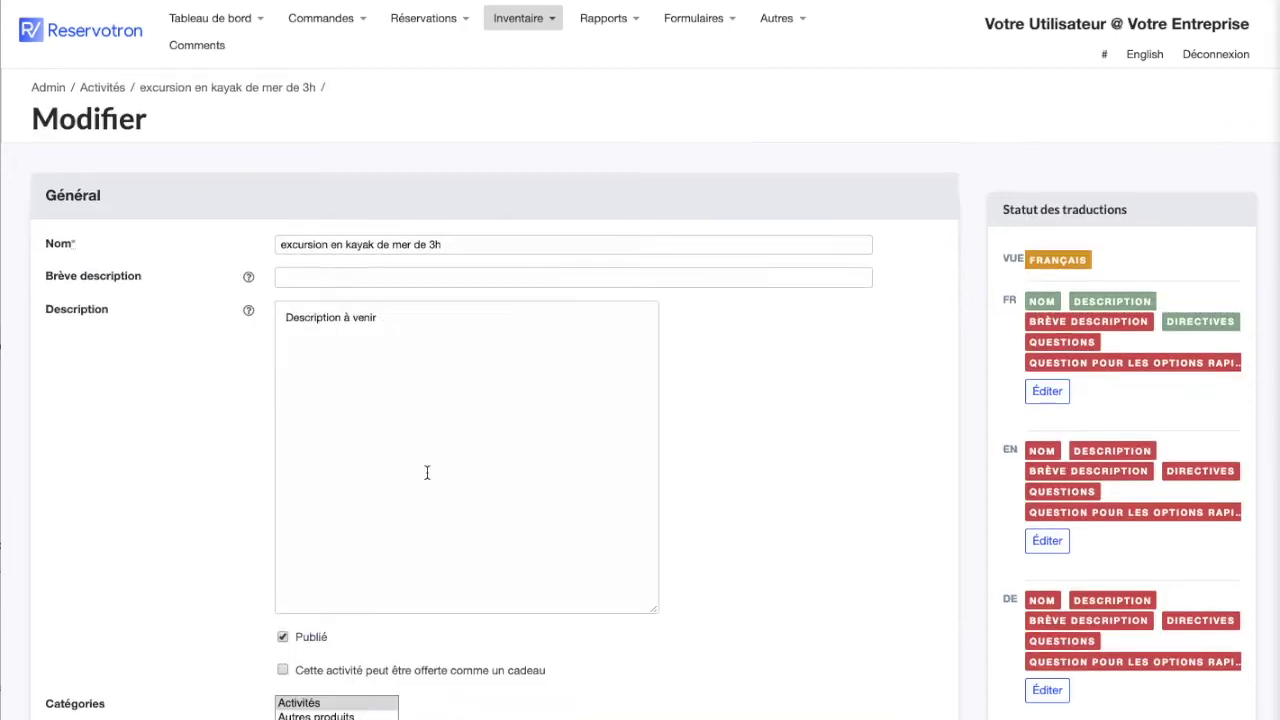
Add a resource entry to the 3-hour excursion containing "Kayak double de type 1" and "Kayak double de type 2"
scroll(426, 472, down, 20)
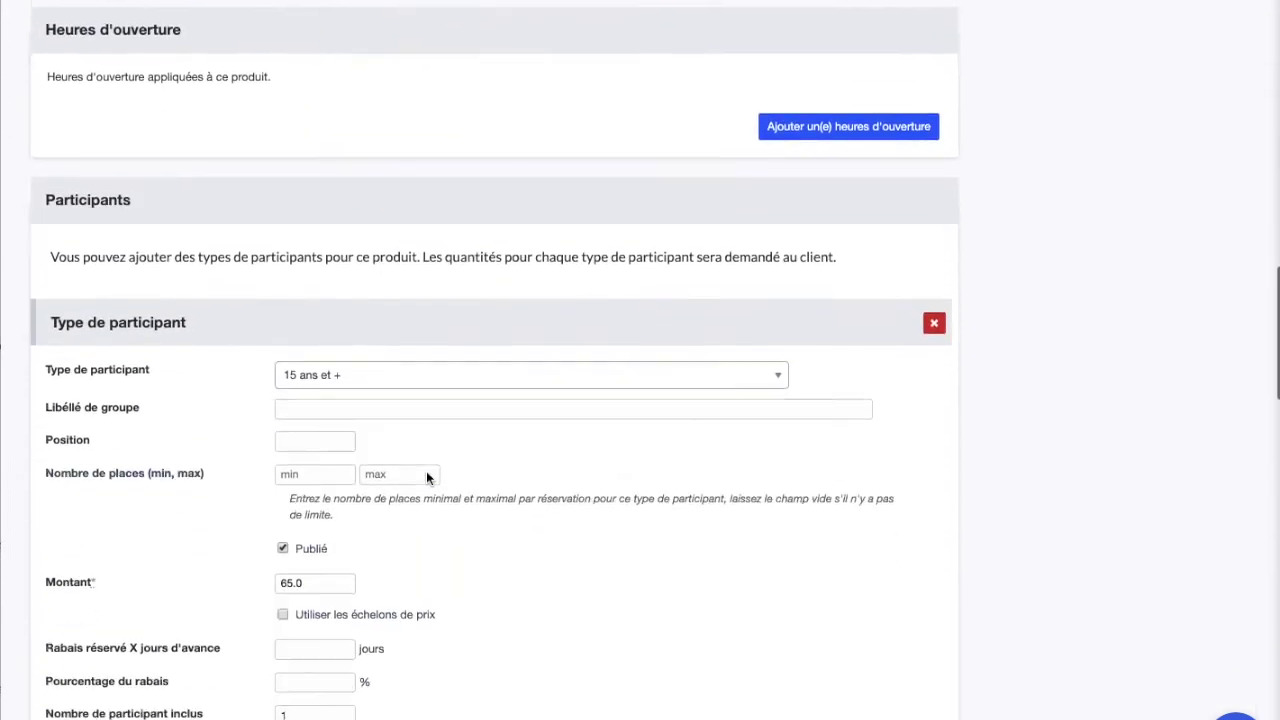
scroll(426, 478, down, 5)
scroll(426, 478, down, 3)
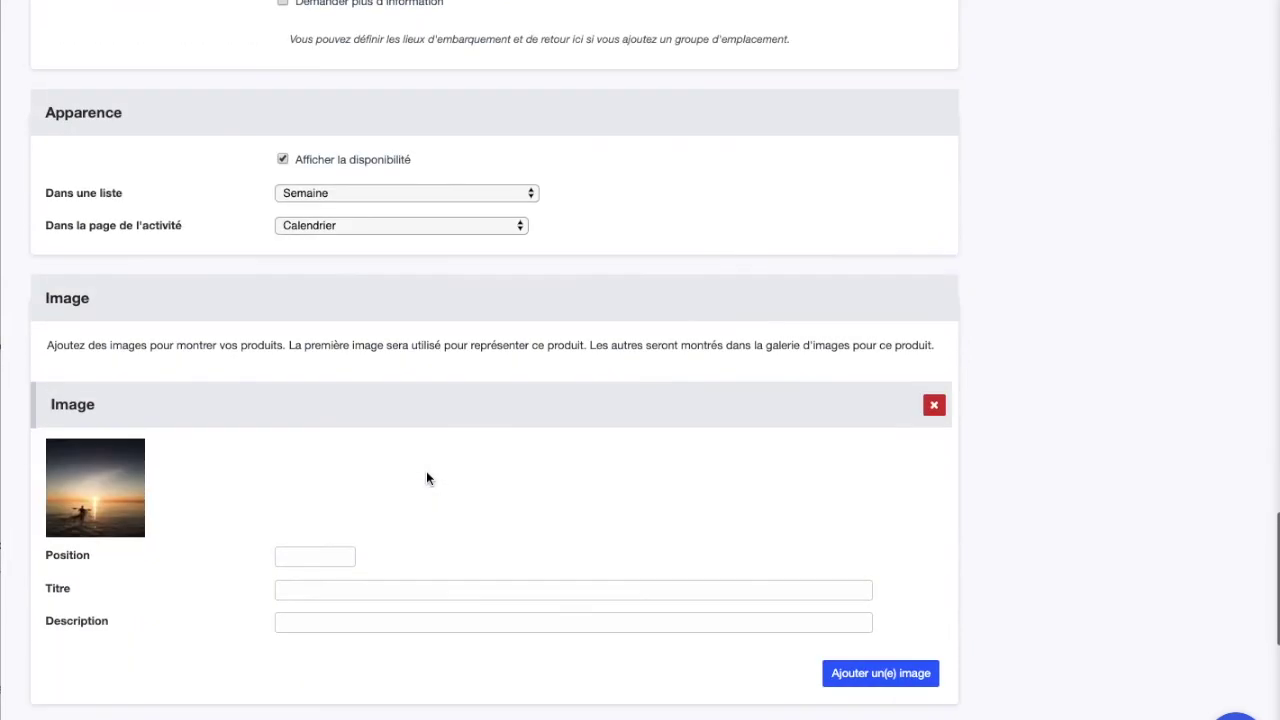
scroll(426, 478, up, 9)
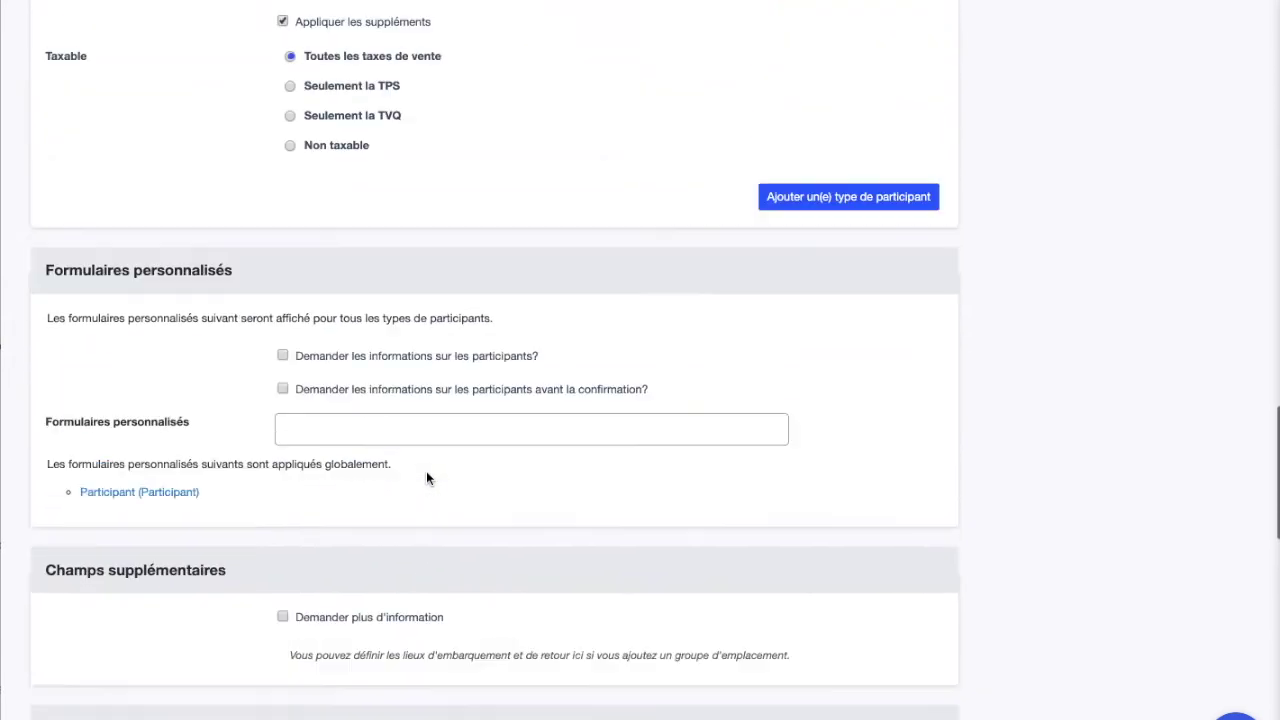
scroll(426, 479, up, 3)
scroll(426, 479, down, 12)
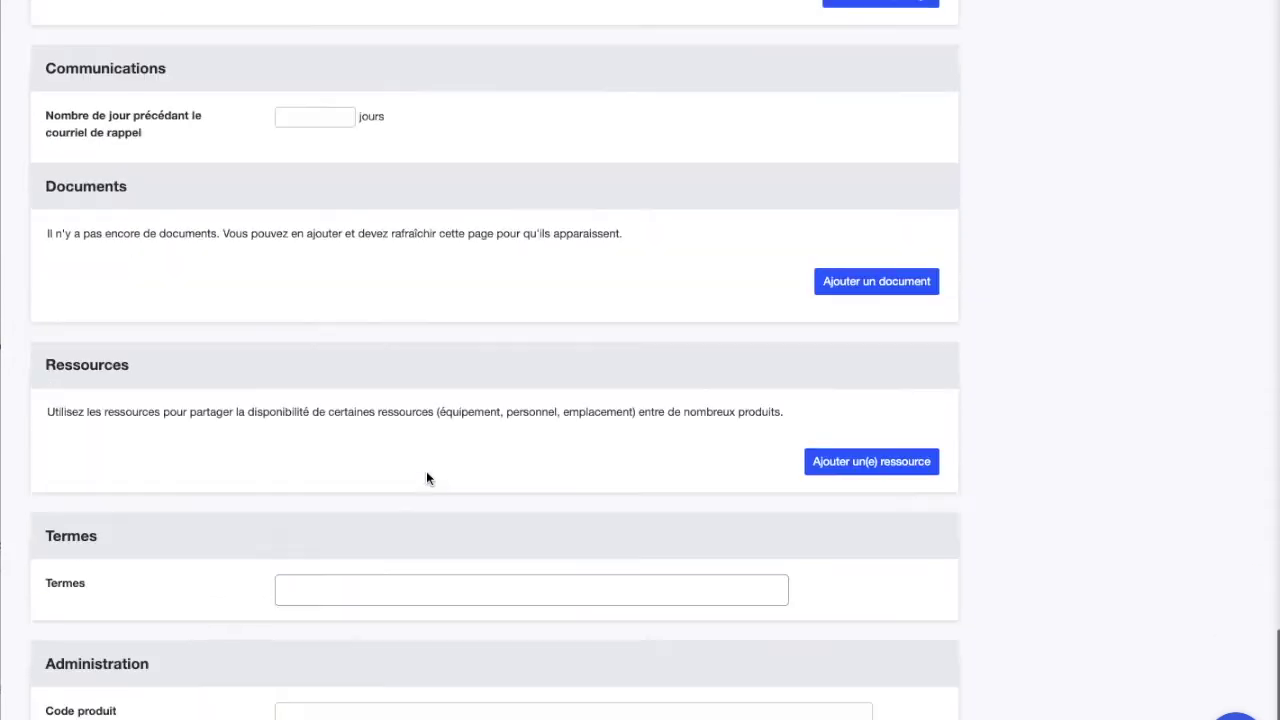
scroll(426, 478, down, 1)
click(874, 421)
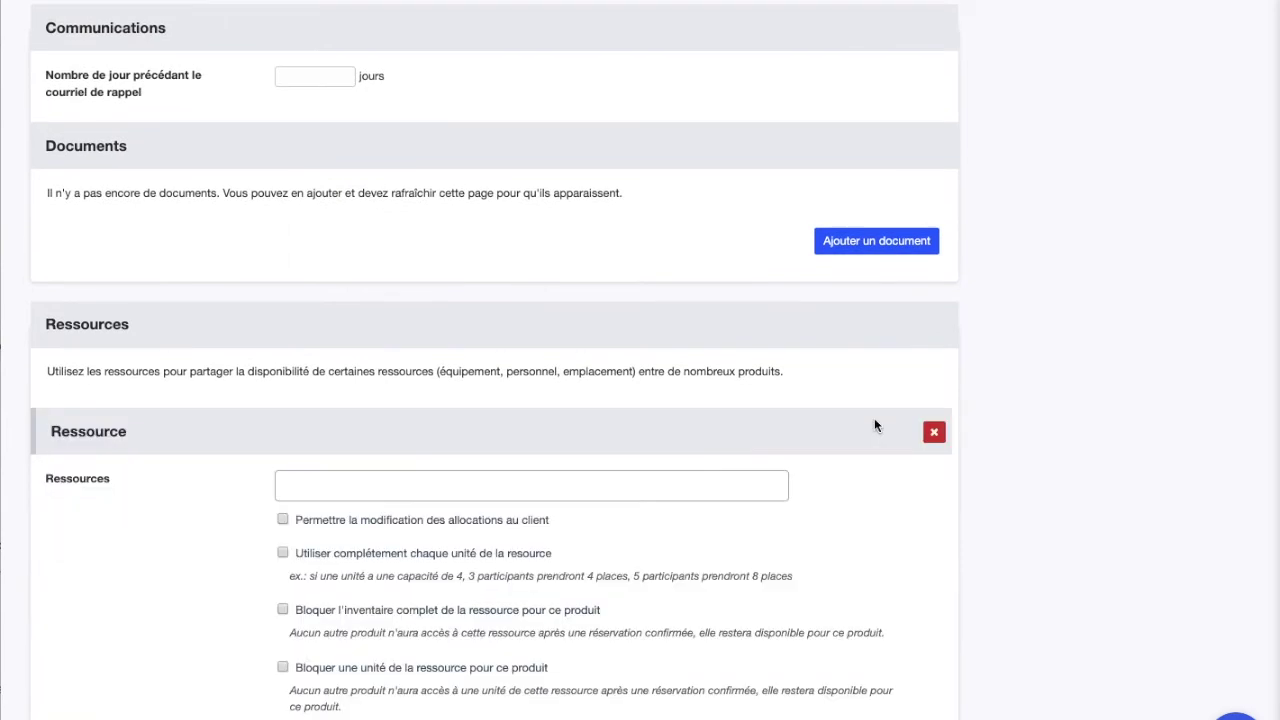
click(346, 487)
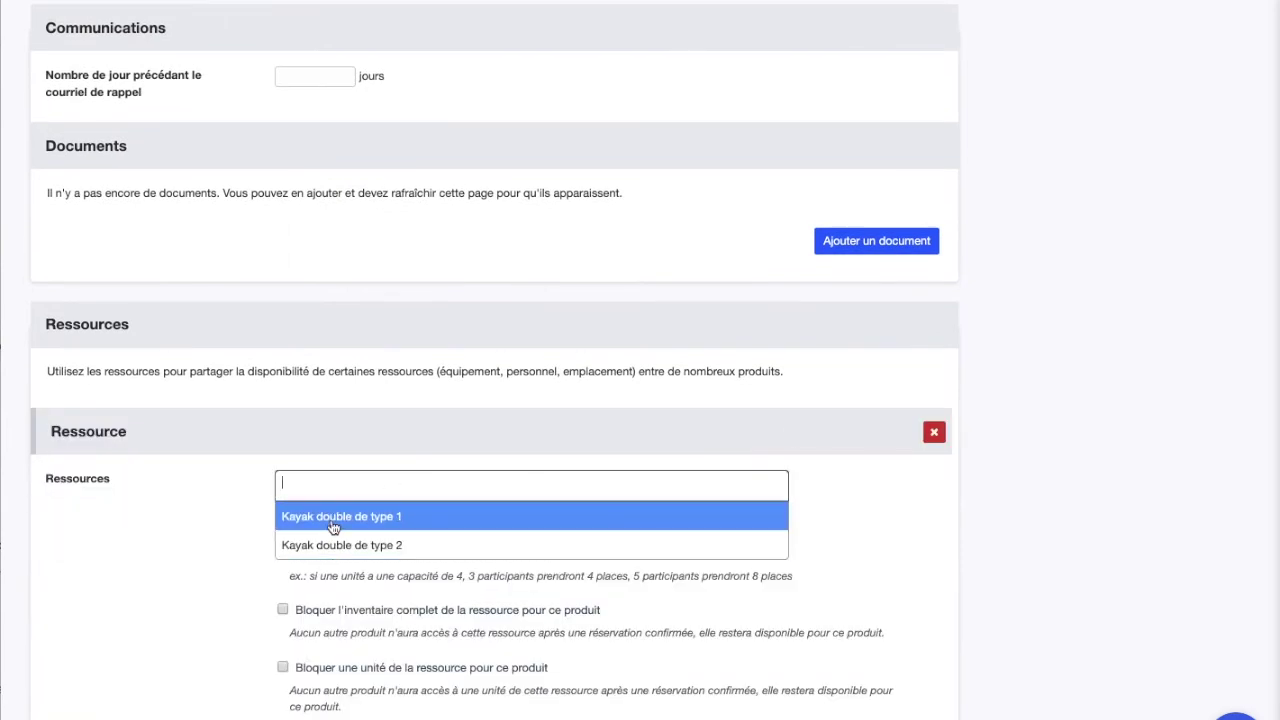
click(338, 530)
click(342, 545)
Make the 3-hour excursion fully use each resource unit, without blocking the complete inventory, and save the activity
click(285, 610)
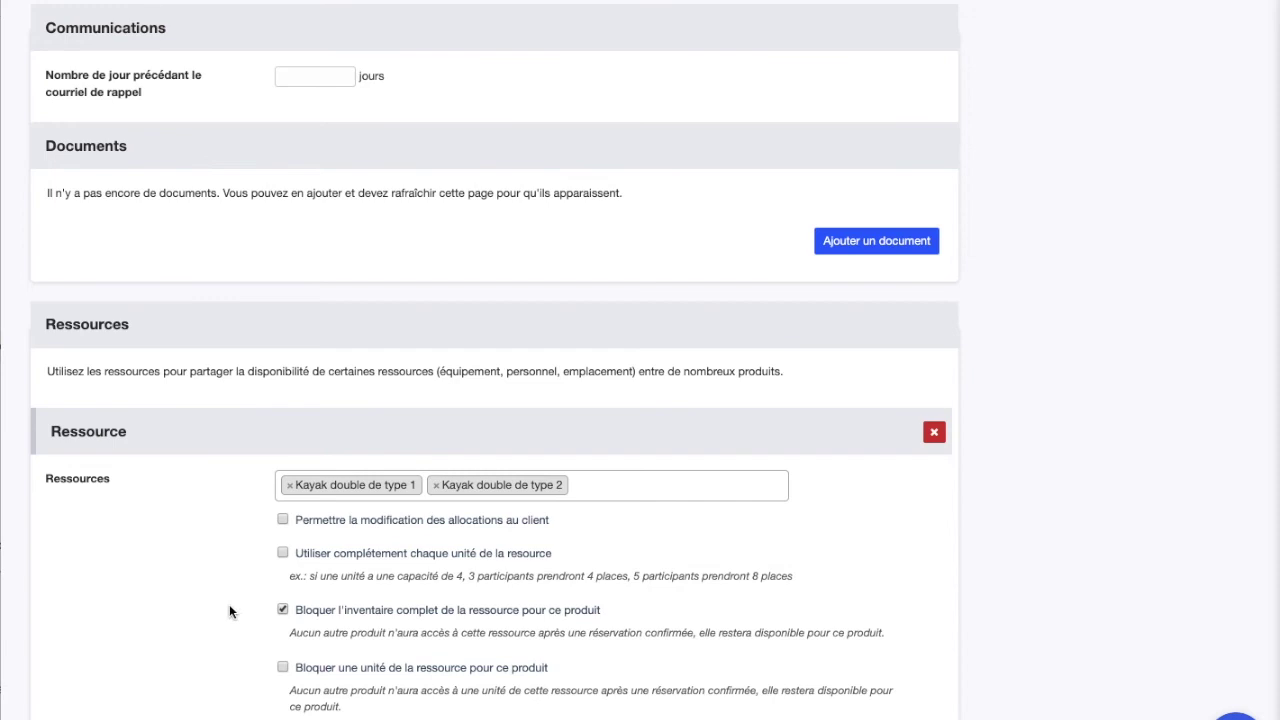
click(284, 608)
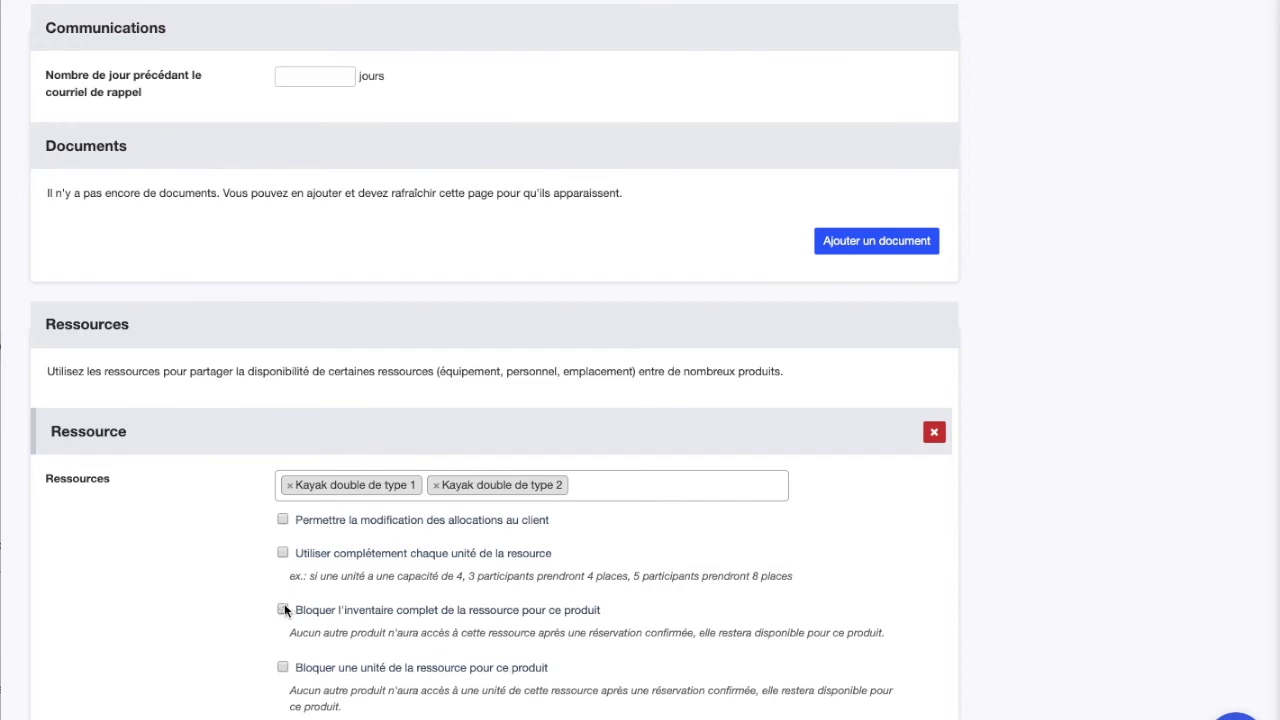
click(282, 553)
scroll(536, 560, down, 7)
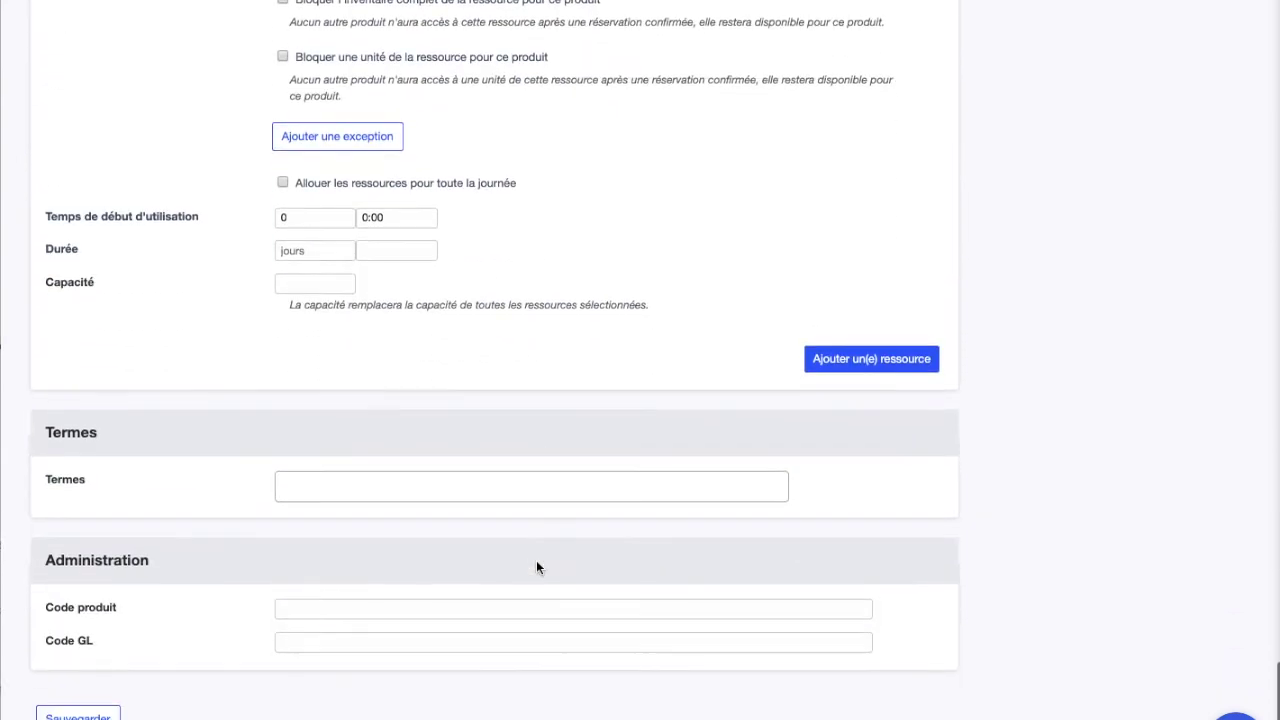
click(70, 660)
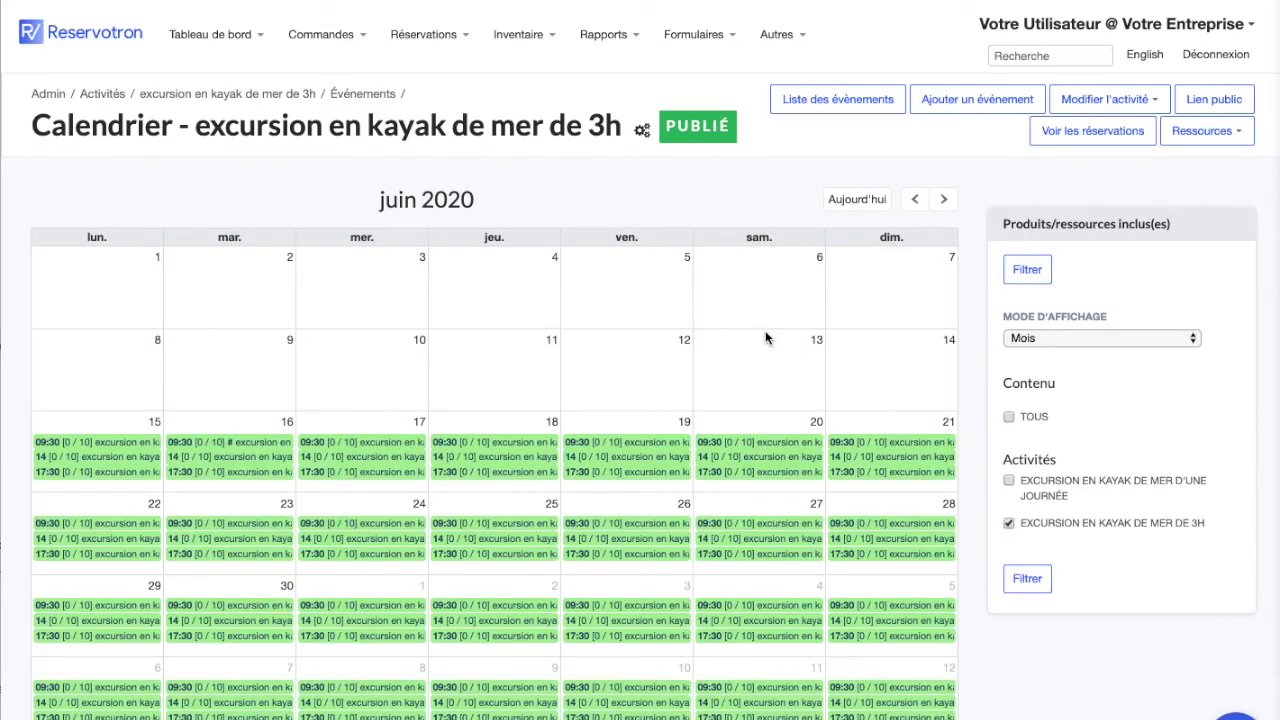
Check which resources the 3-hour excursion uses, and review the one-day excursion's resources and available actions in the activities list
mouse_move(642, 131)
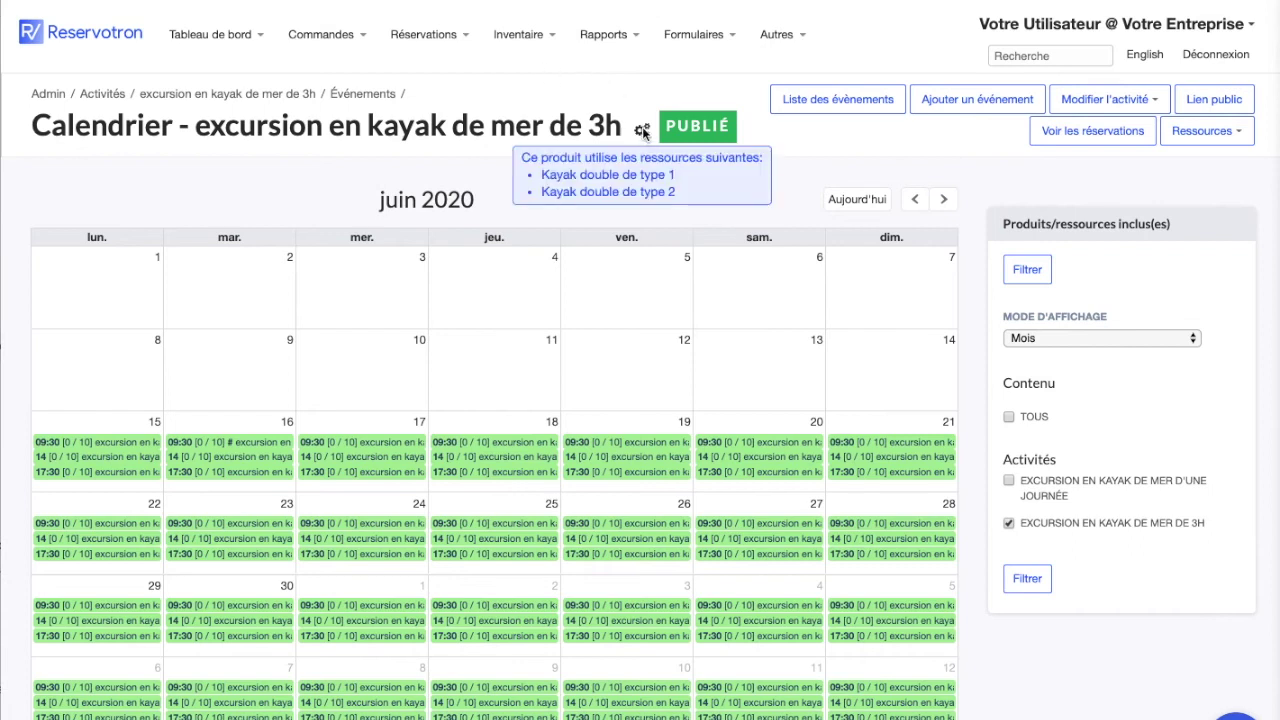
click(518, 34)
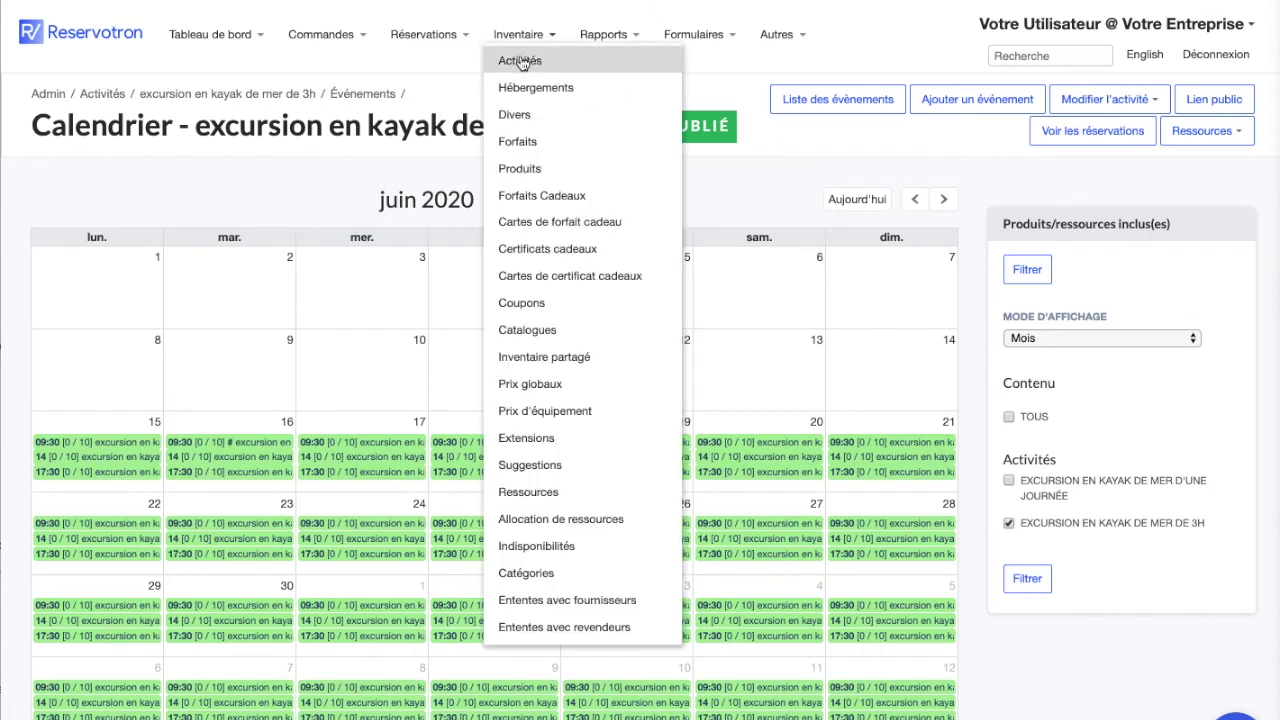
click(520, 62)
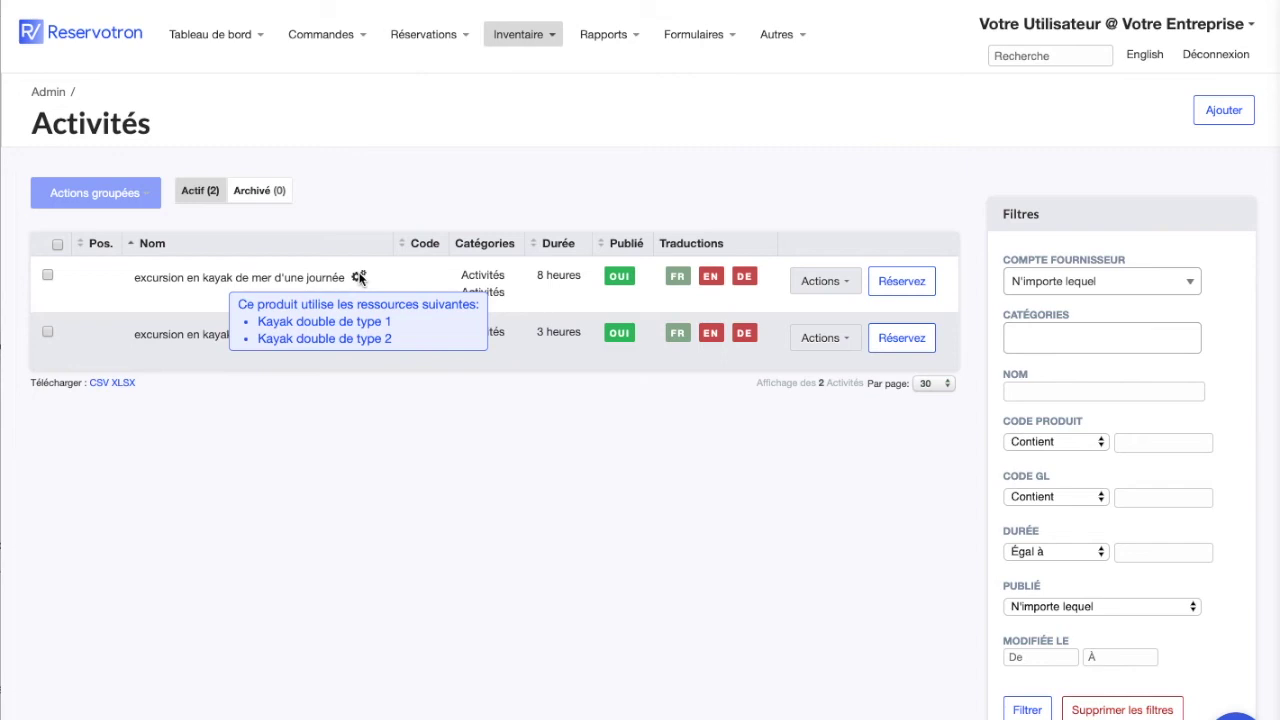
click(830, 285)
mouse_move(185, 45)
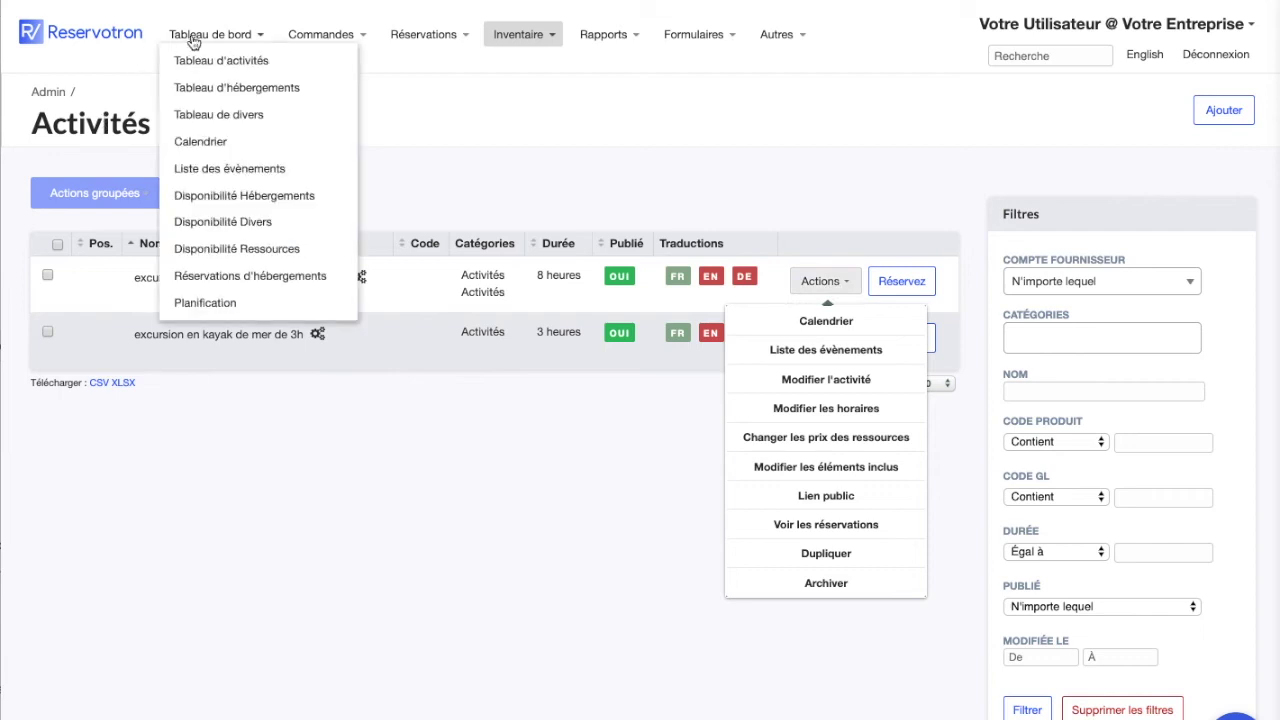
Check the available places and kayak resources for the 3-hour excursion on 19 June 2020 at 9:30 from the calendar
click(216, 141)
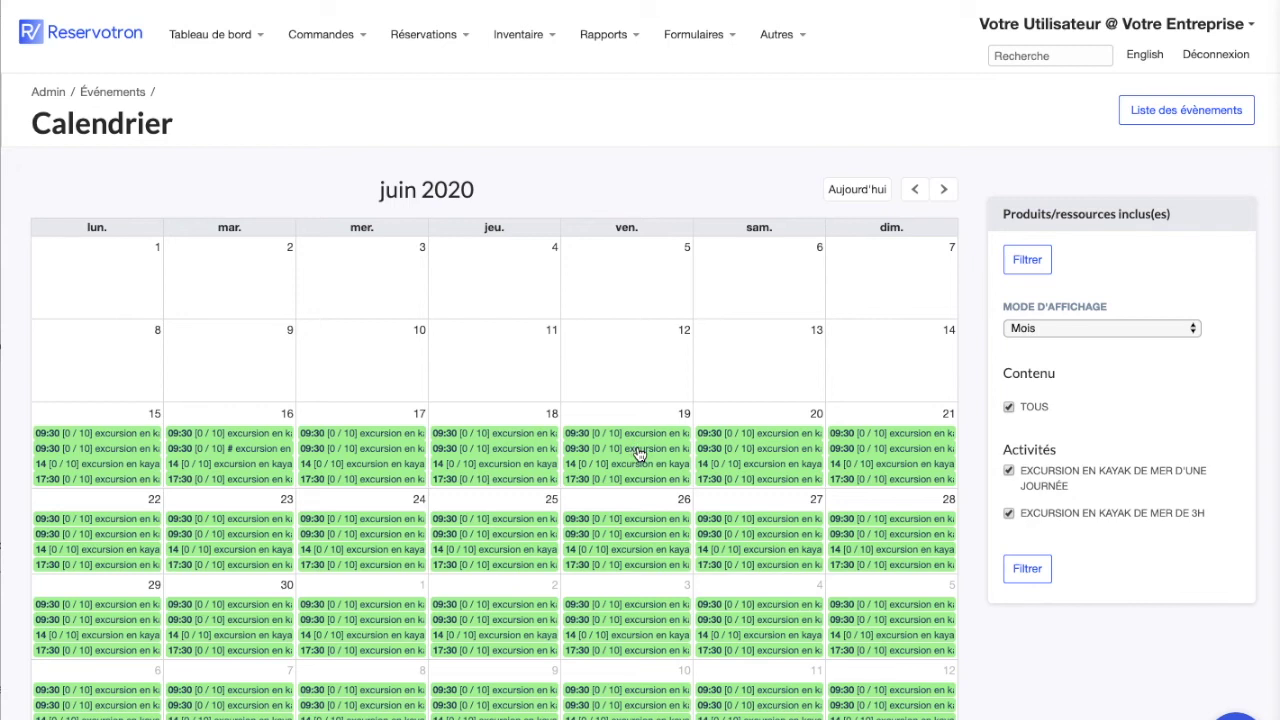
click(640, 455)
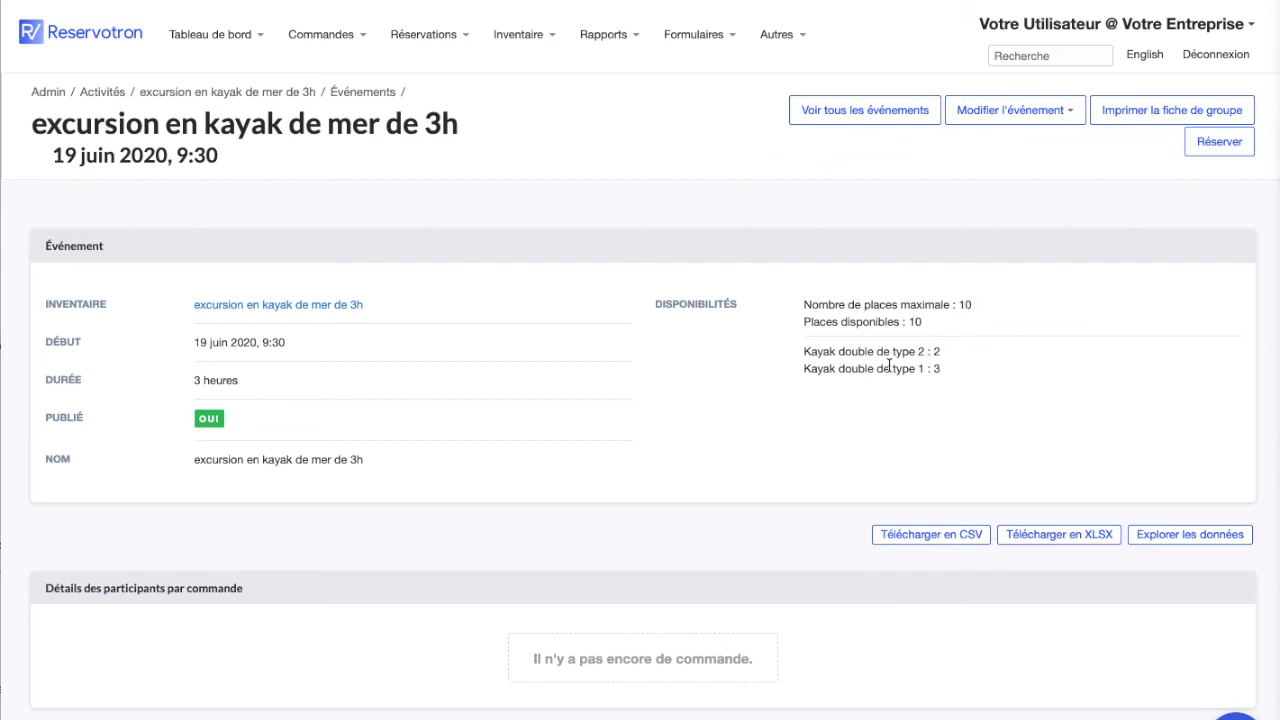
drag(929, 364, 924, 362)
double_click(937, 368)
double_click(914, 321)
Reserve the 3-hour excursion on 19 June 2020 at 9:30 for 4 participants aged 15 and over, and proceed to checkout
click(1217, 143)
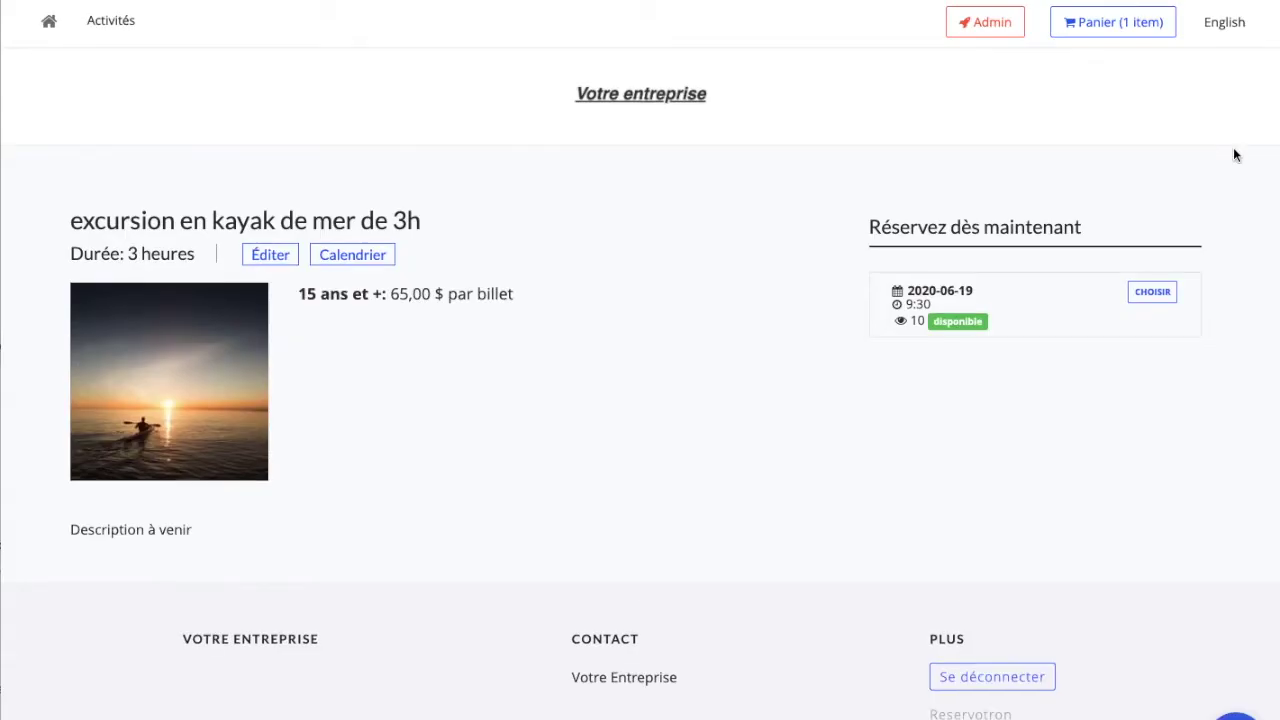
click(1152, 304)
double_click(990, 452)
text(4)
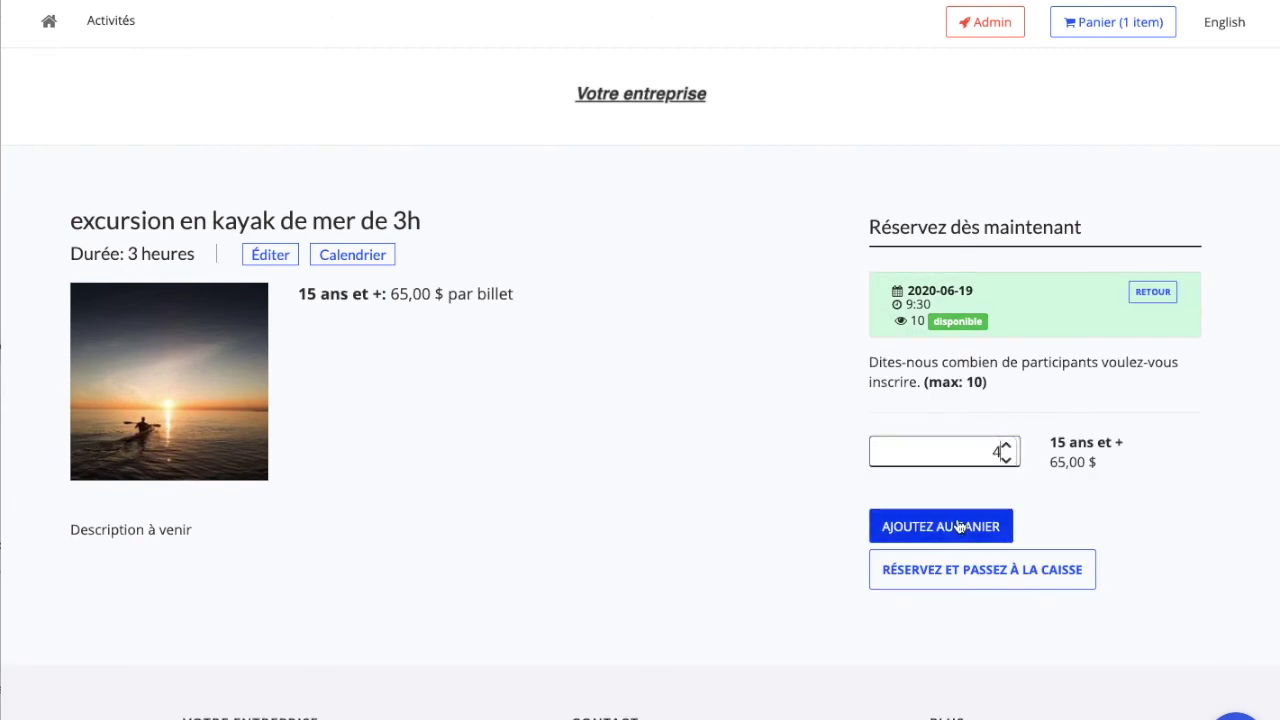
click(958, 567)
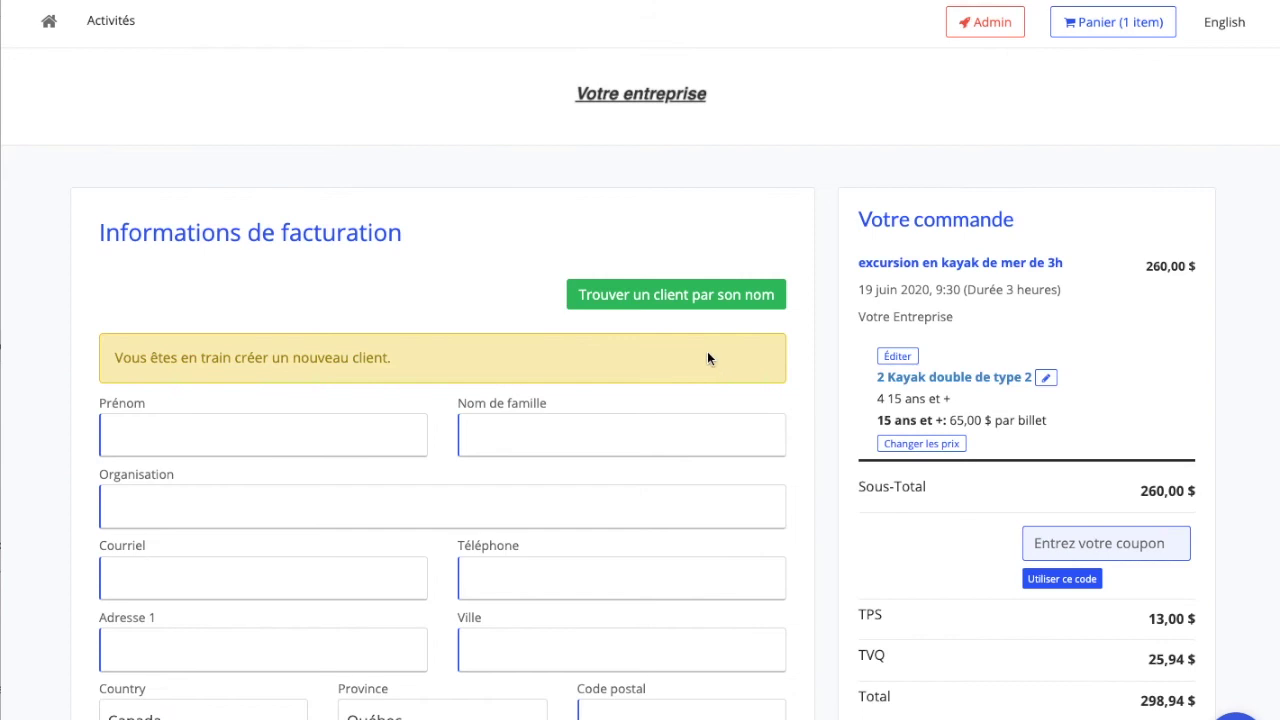
Find the existing client by name and assign that client to the order
click(648, 292)
click(254, 318)
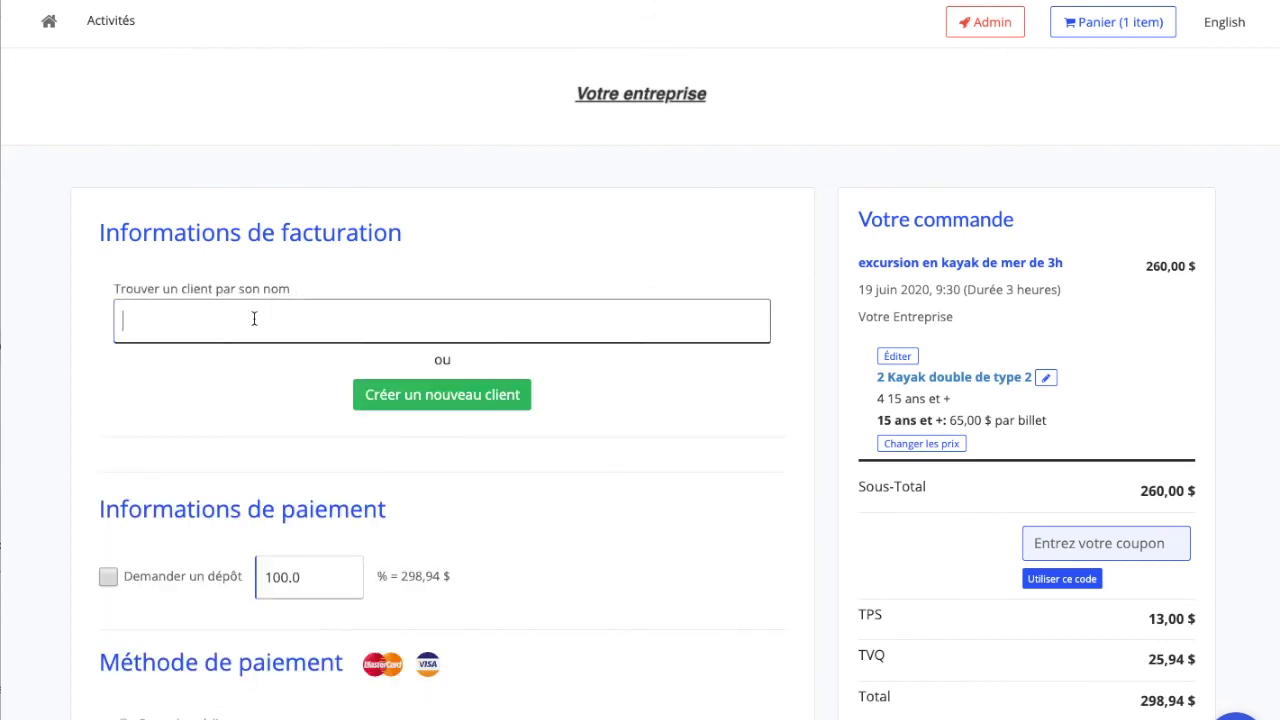
text(david)
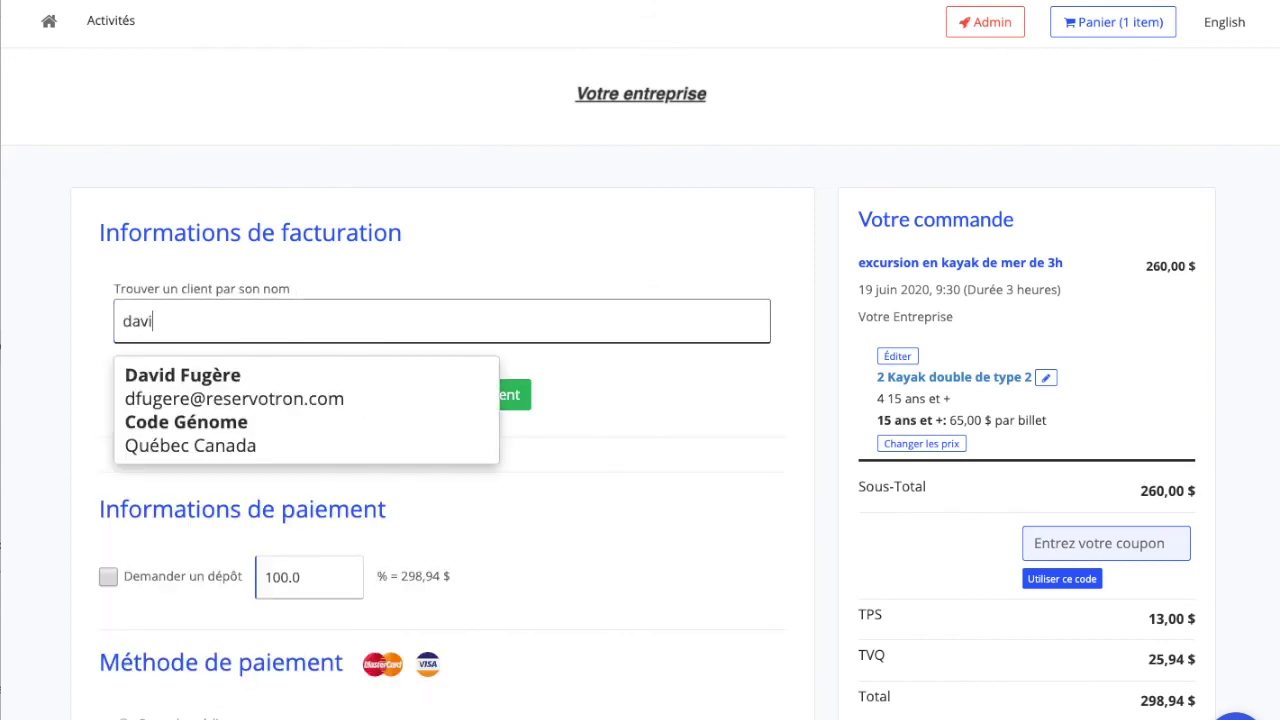
click(245, 370)
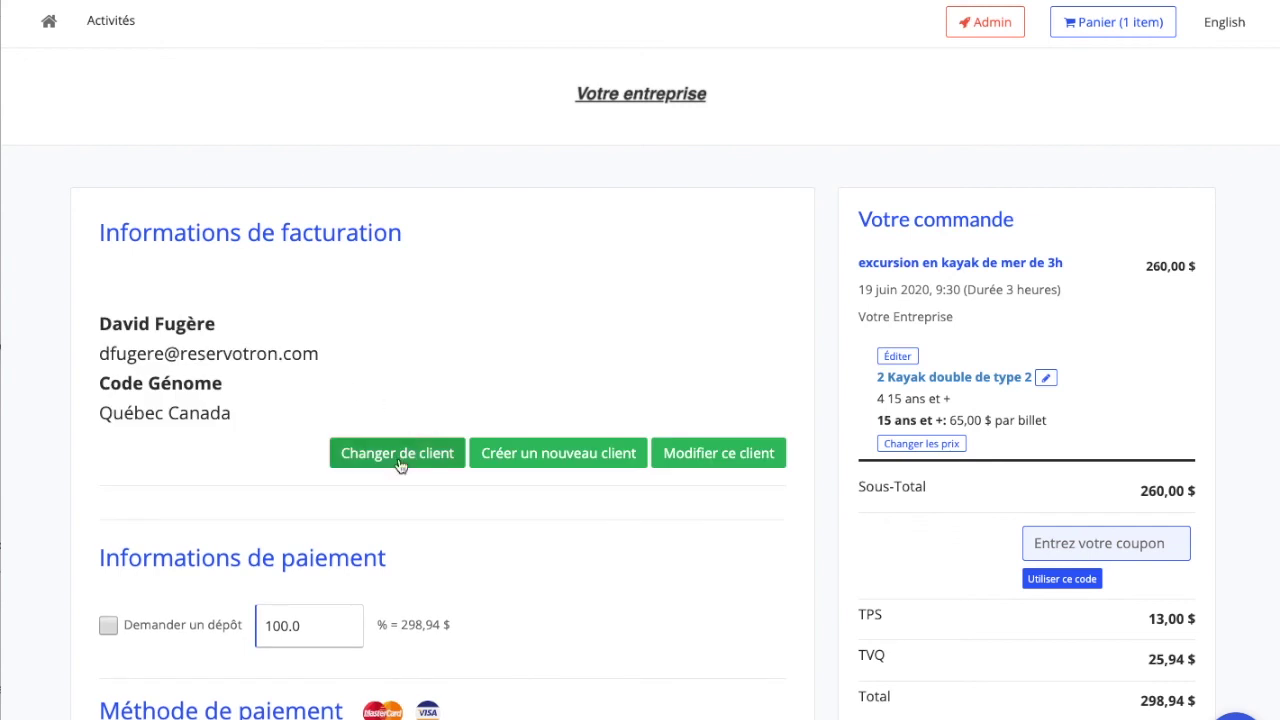
Choose "Autre" as the payment method and confirm the order
scroll(382, 495, down, 3)
click(150, 485)
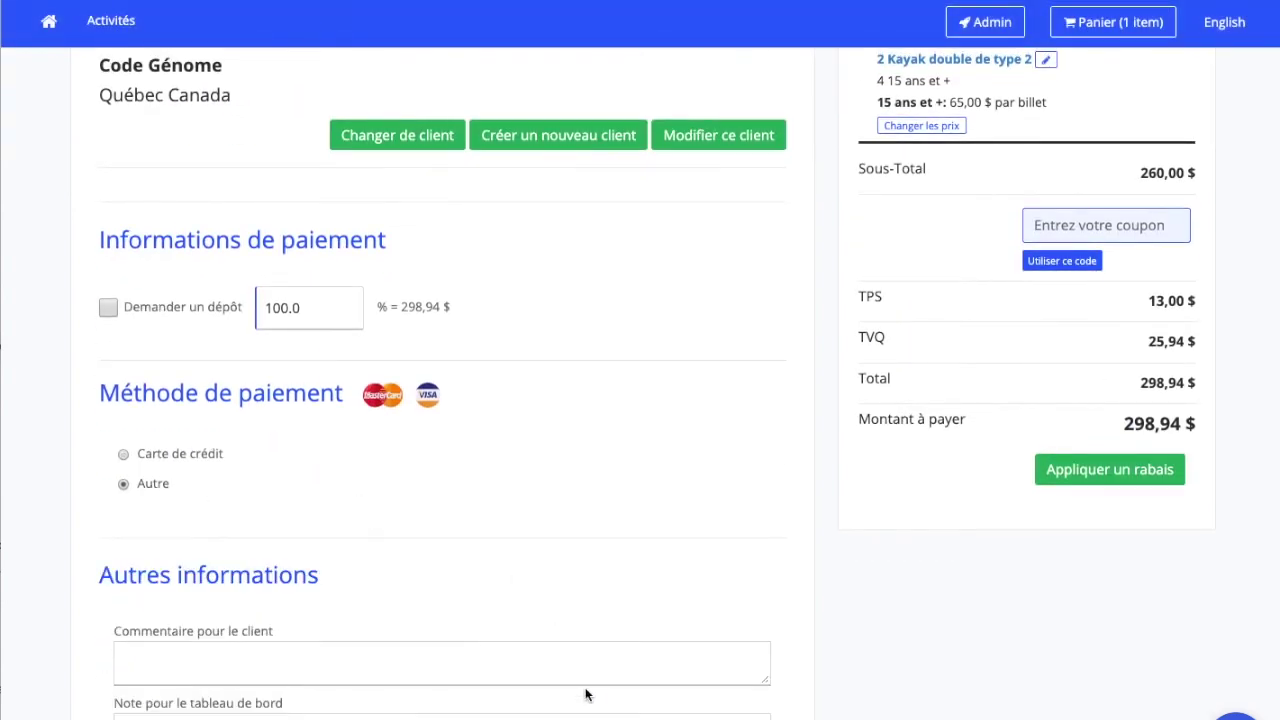
scroll(587, 693, down, 3)
click(629, 519)
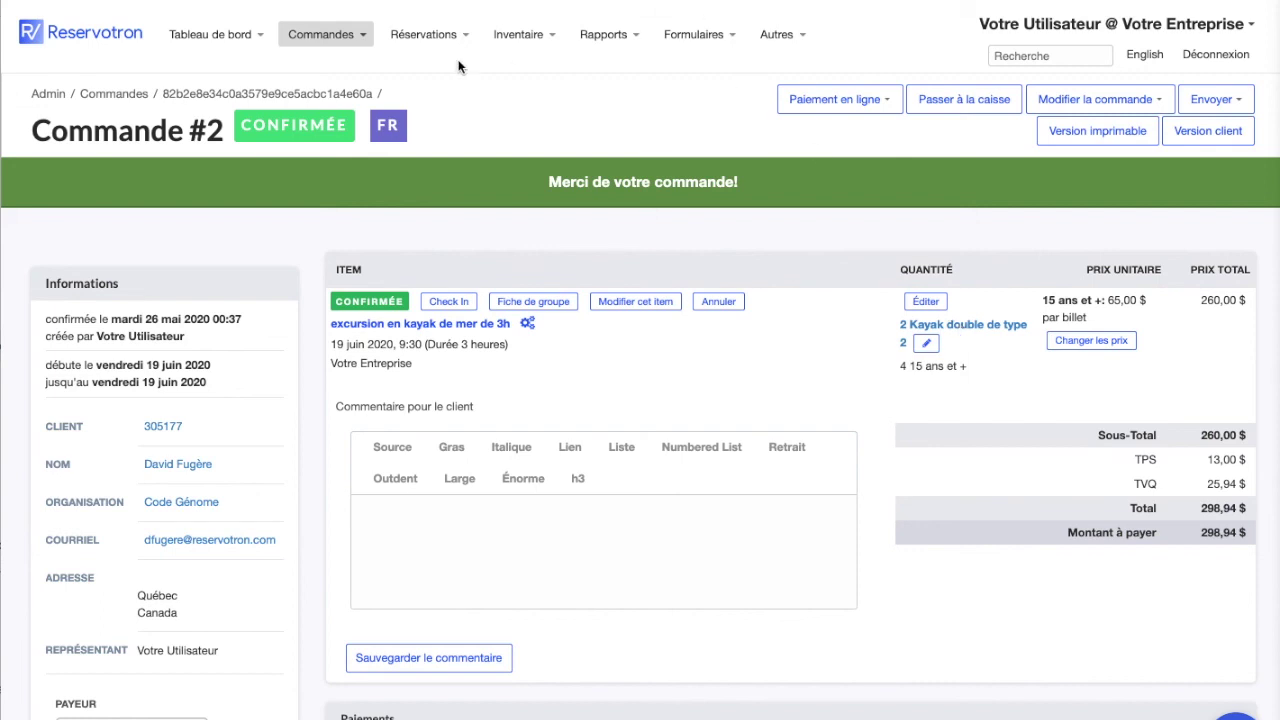
Check the available places and kayak resources for the one-day excursion on 19 June 2020 at 9:30 from the calendar
mouse_move(203, 41)
click(202, 142)
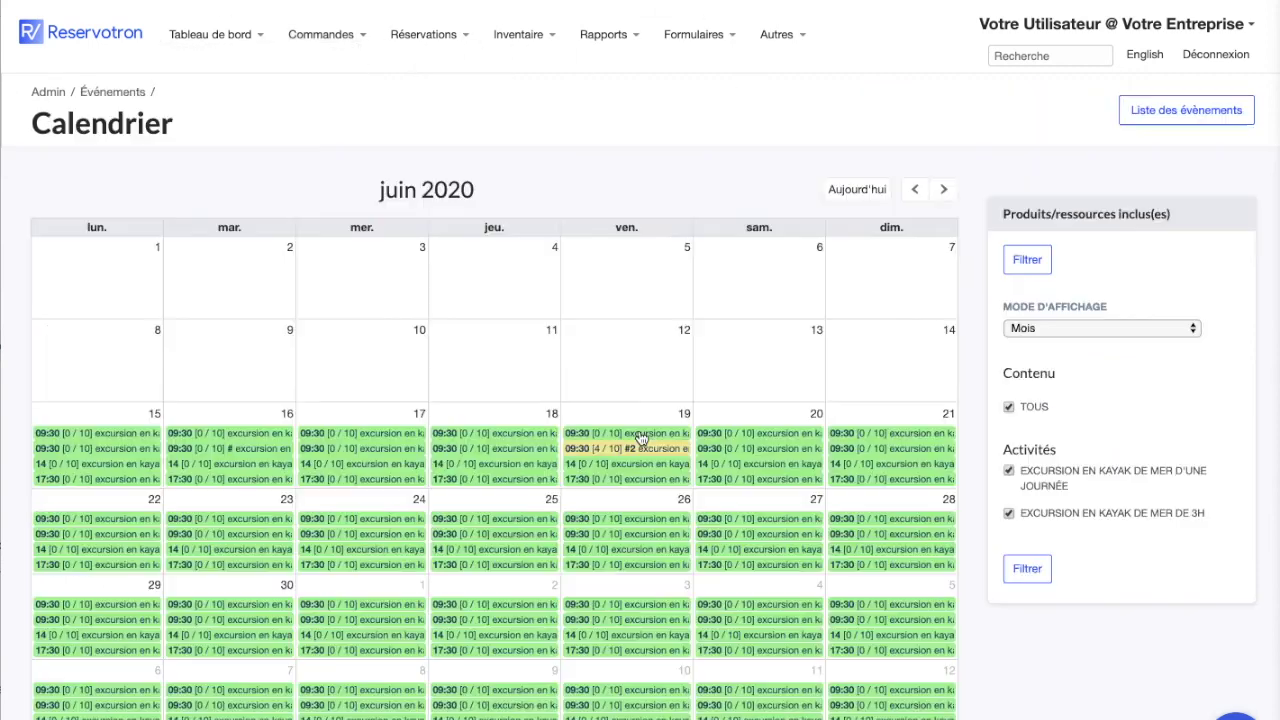
click(638, 440)
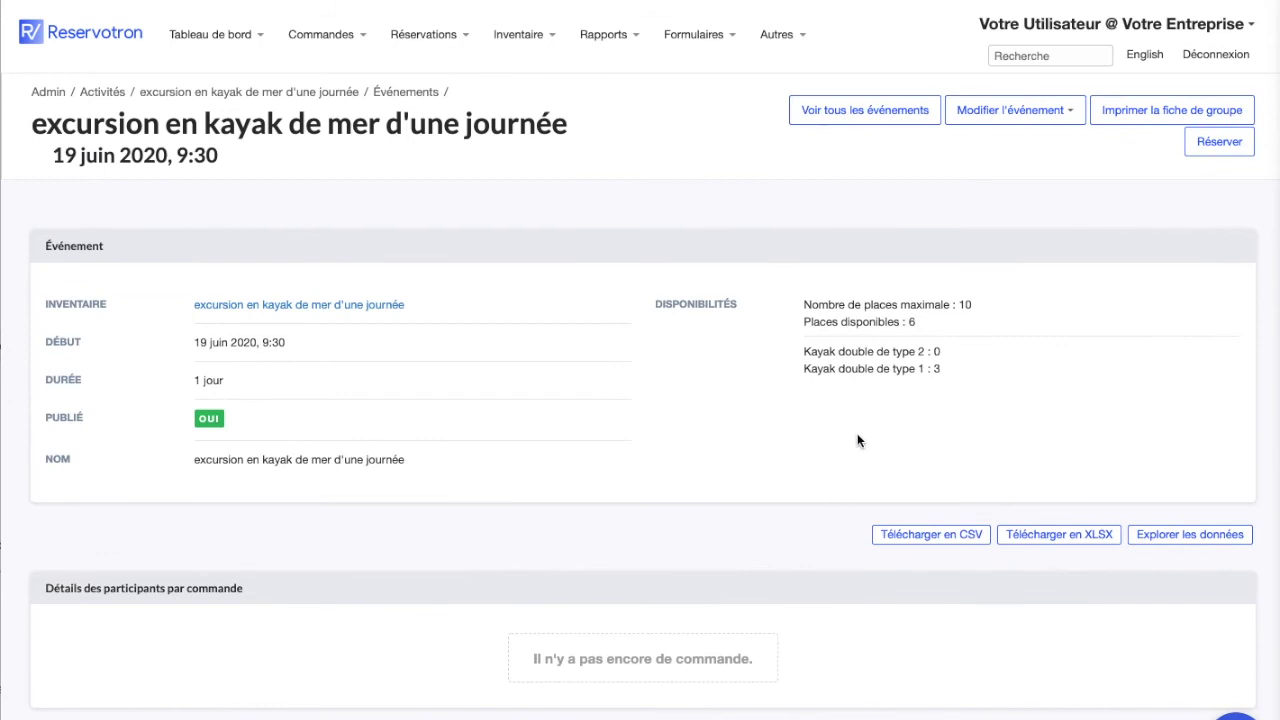
triple_click(911, 322)
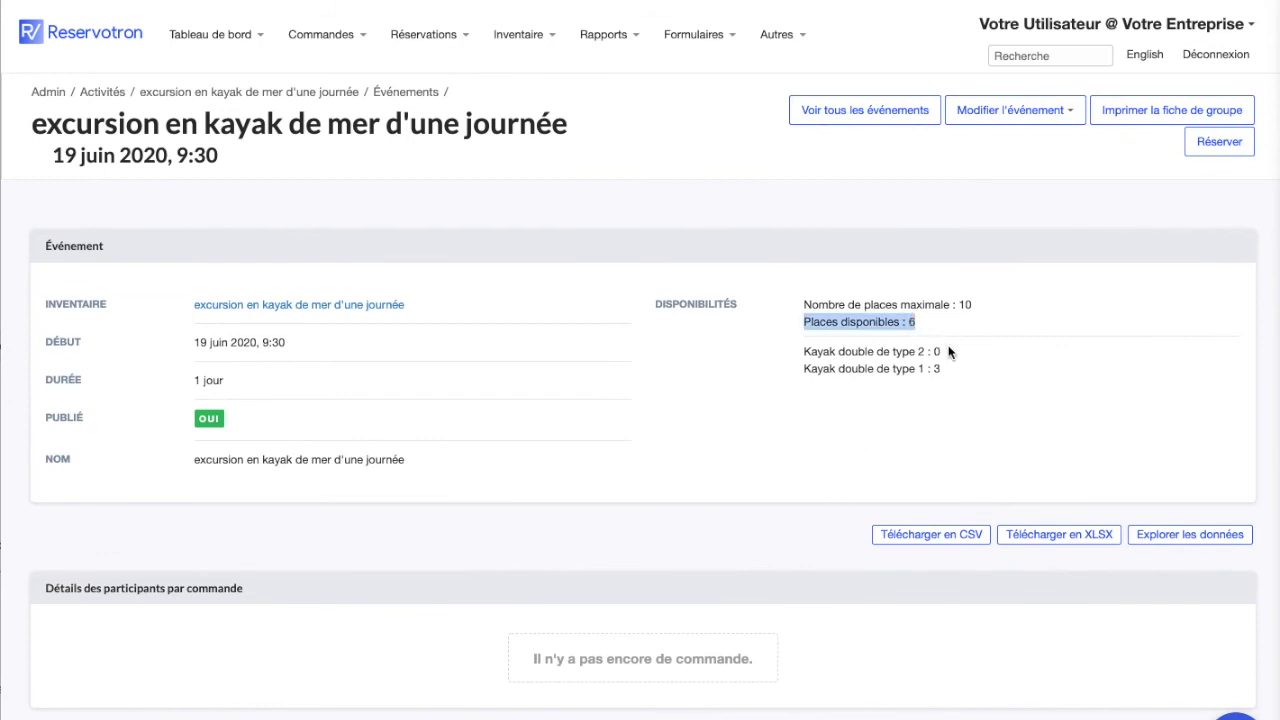
click(948, 347)
scroll(930, 320, down, 1)
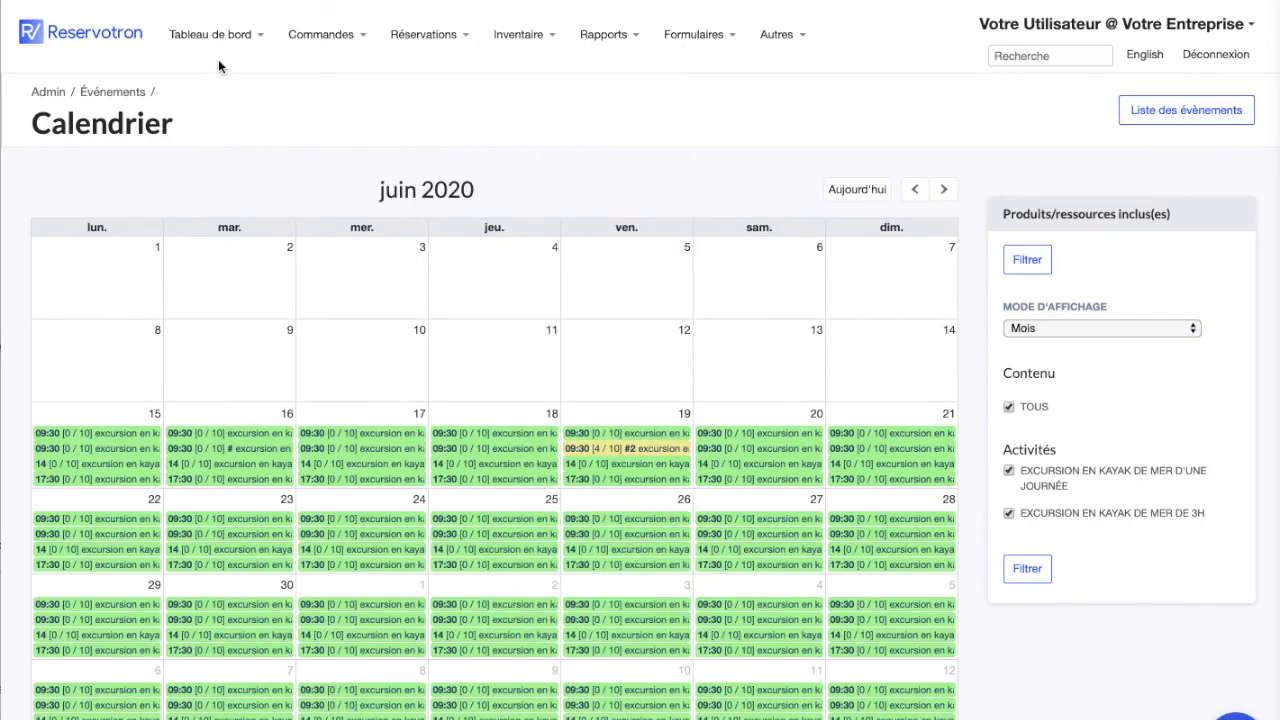
Display the daily resource usage for 19 June 2020 in the resource availability view
mouse_move(208, 41)
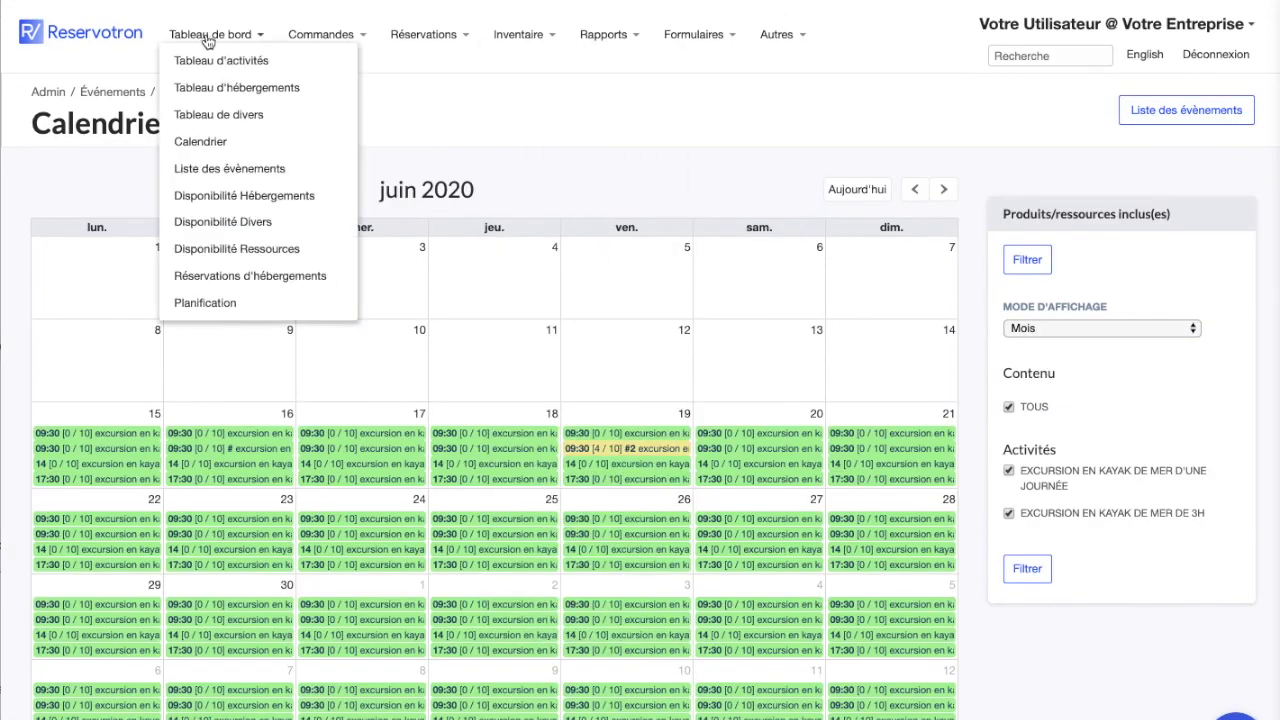
click(250, 258)
scroll(251, 430, down, 3)
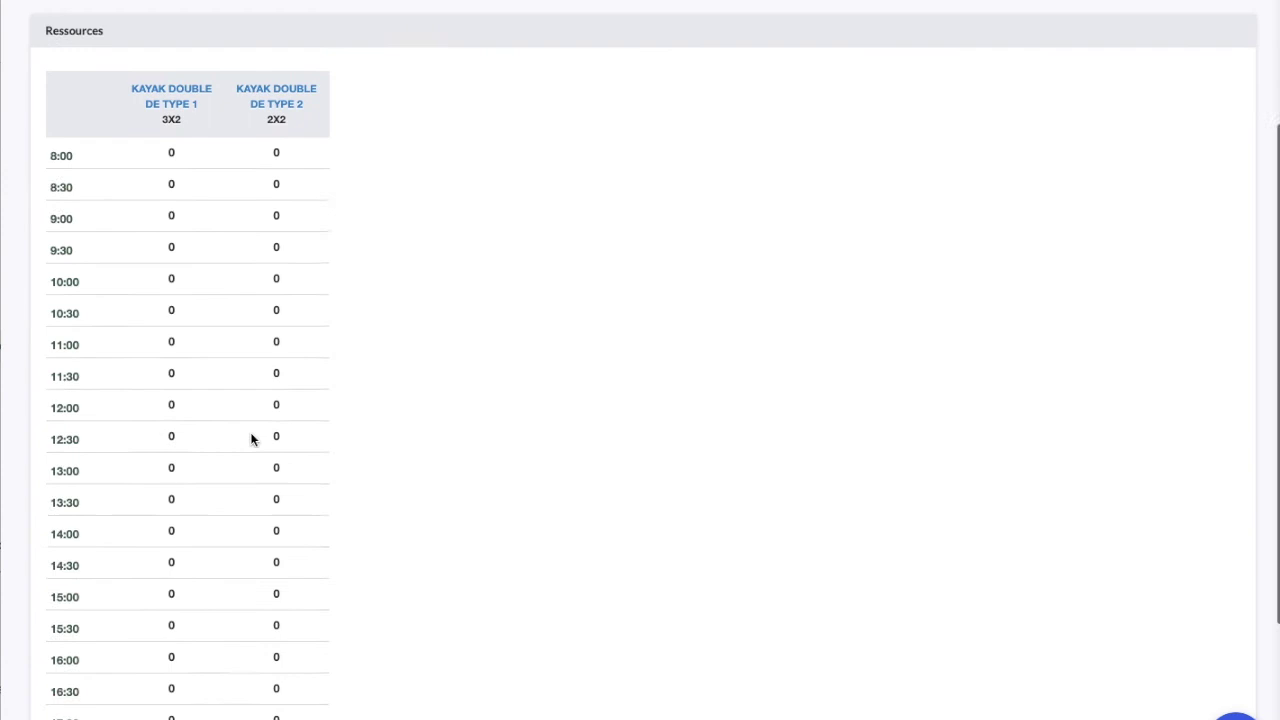
scroll(251, 437, up, 3)
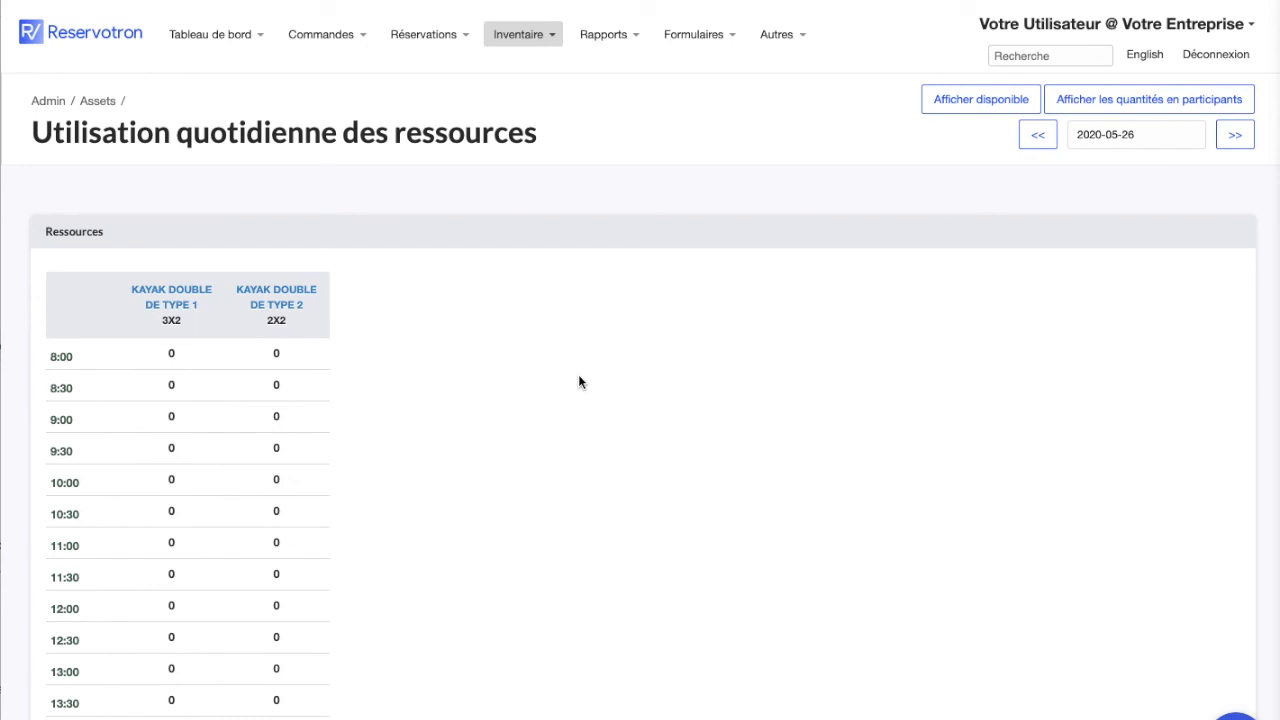
click(1165, 130)
click(1213, 170)
click(1213, 170)
click(1214, 172)
click(1077, 168)
click(1077, 168)
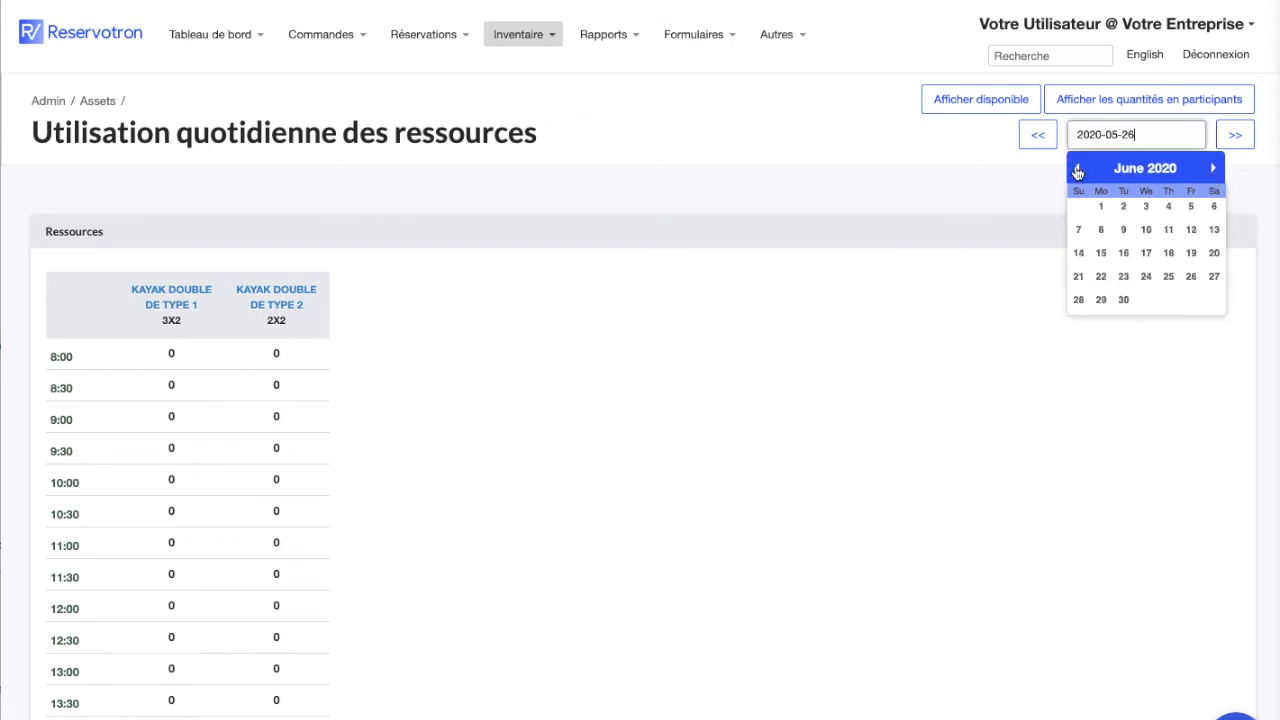
click(1195, 255)
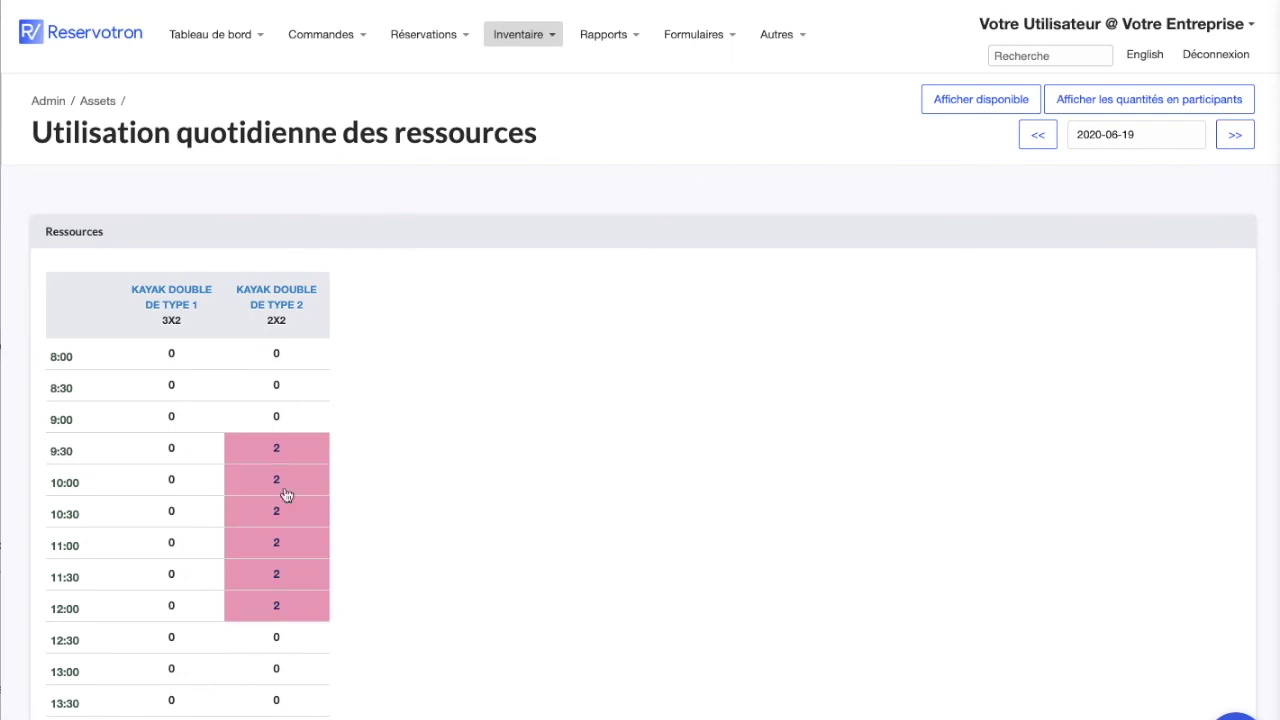
Examine the reservation behind the occupied morning time slots of "Kayak double de type 2" and close its details
click(290, 456)
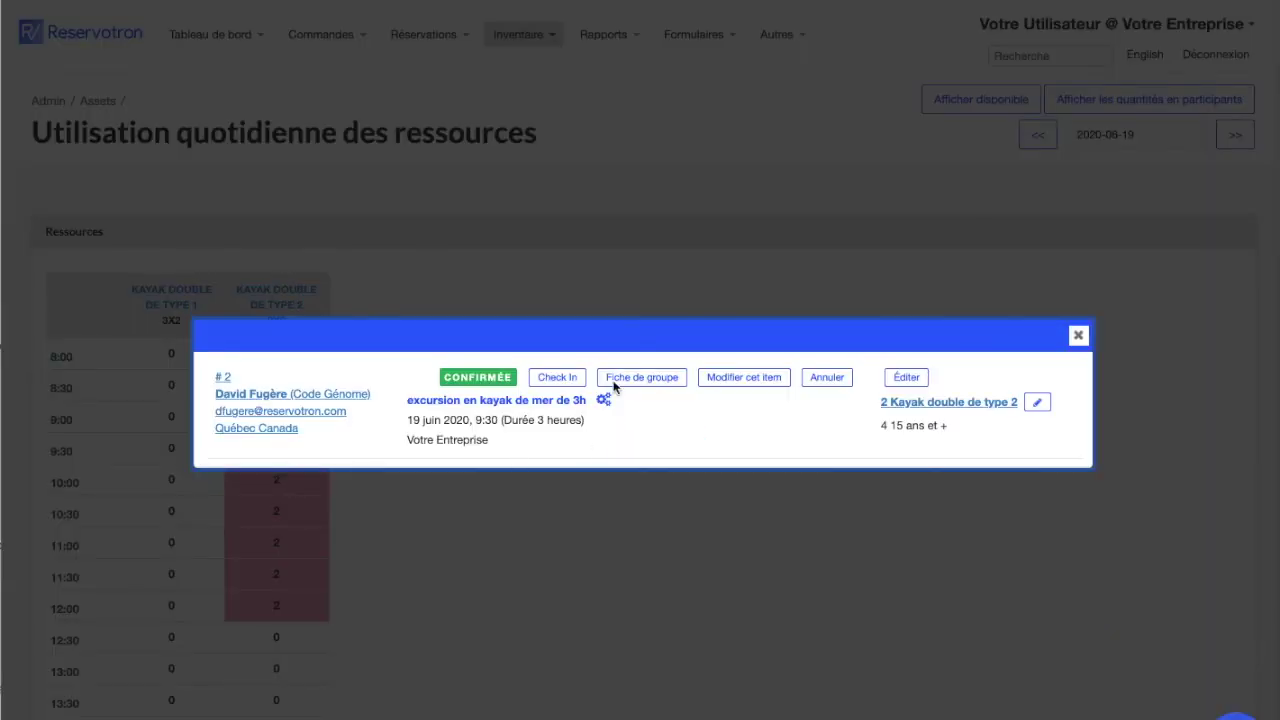
click(1078, 336)
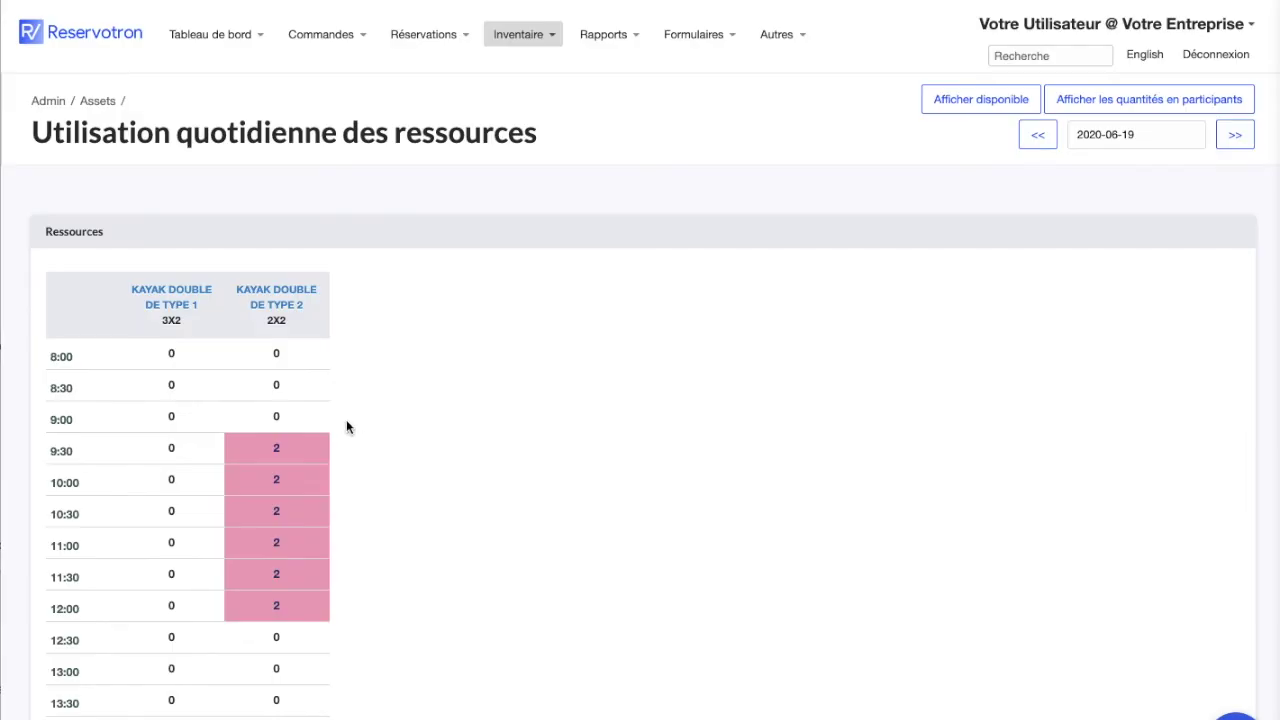
click(284, 487)
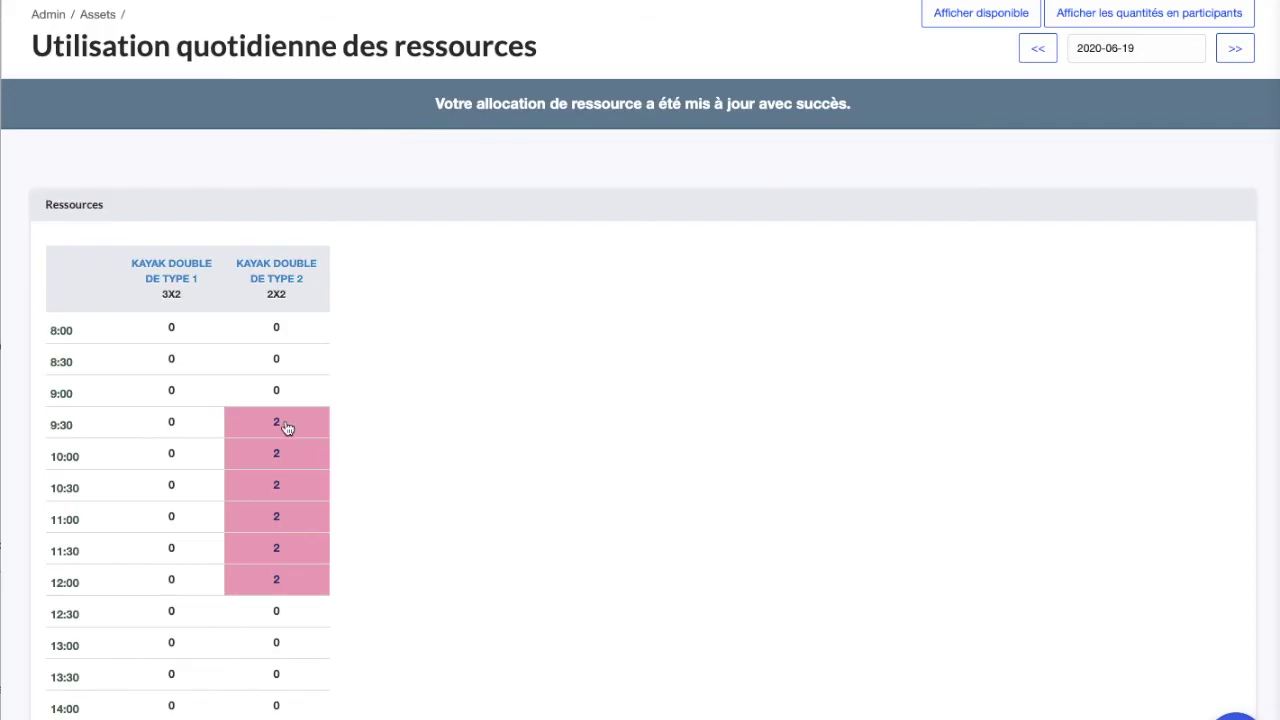
scroll(286, 428, down, 3)
scroll(286, 428, up, 1)
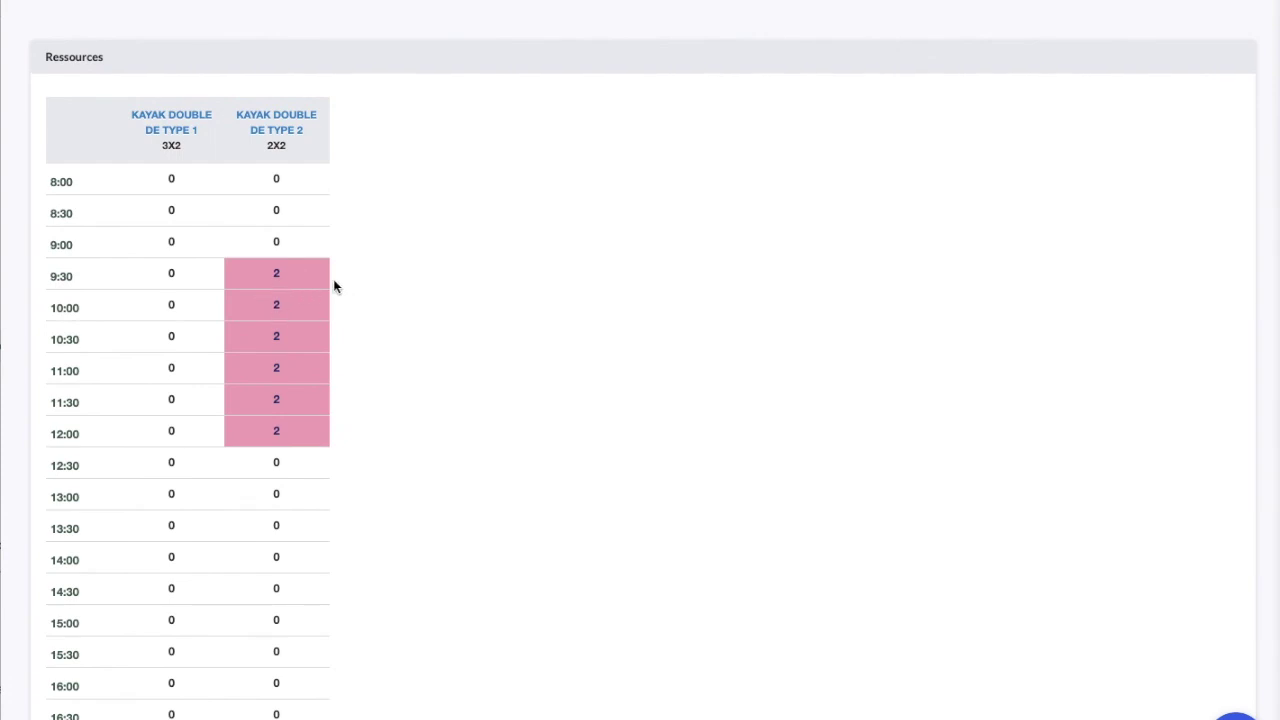
click(328, 287)
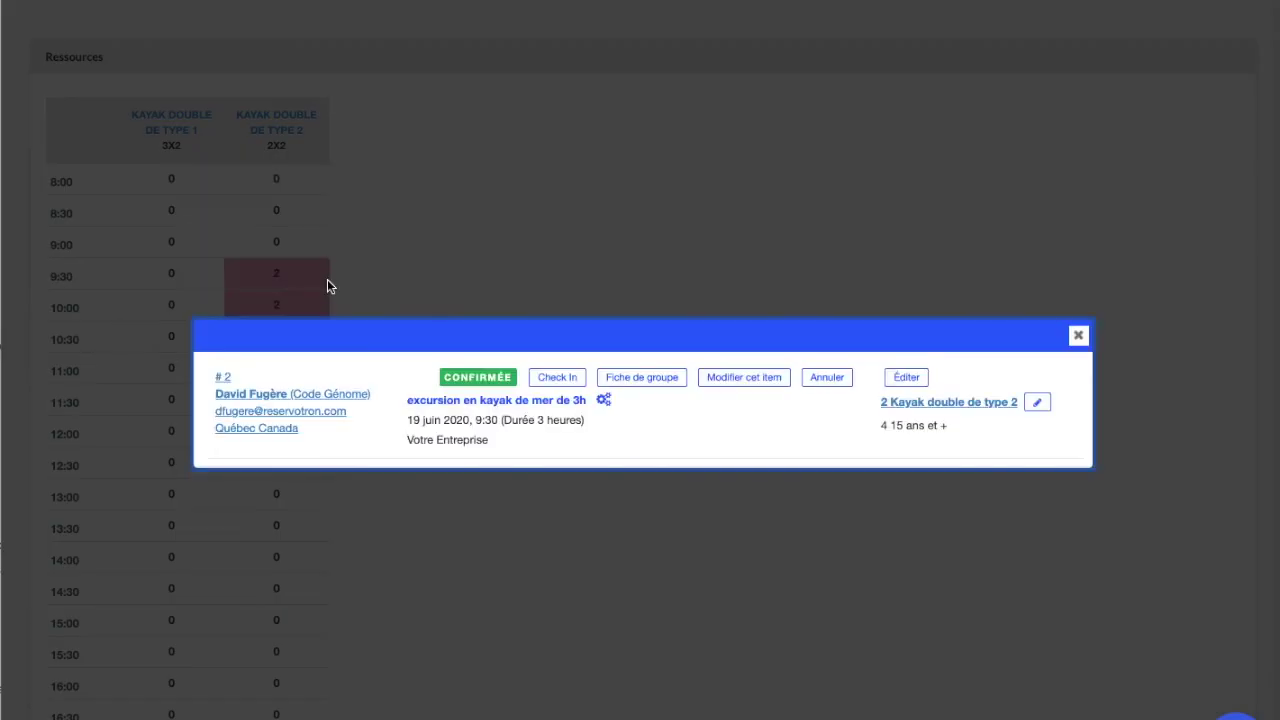
click(1077, 336)
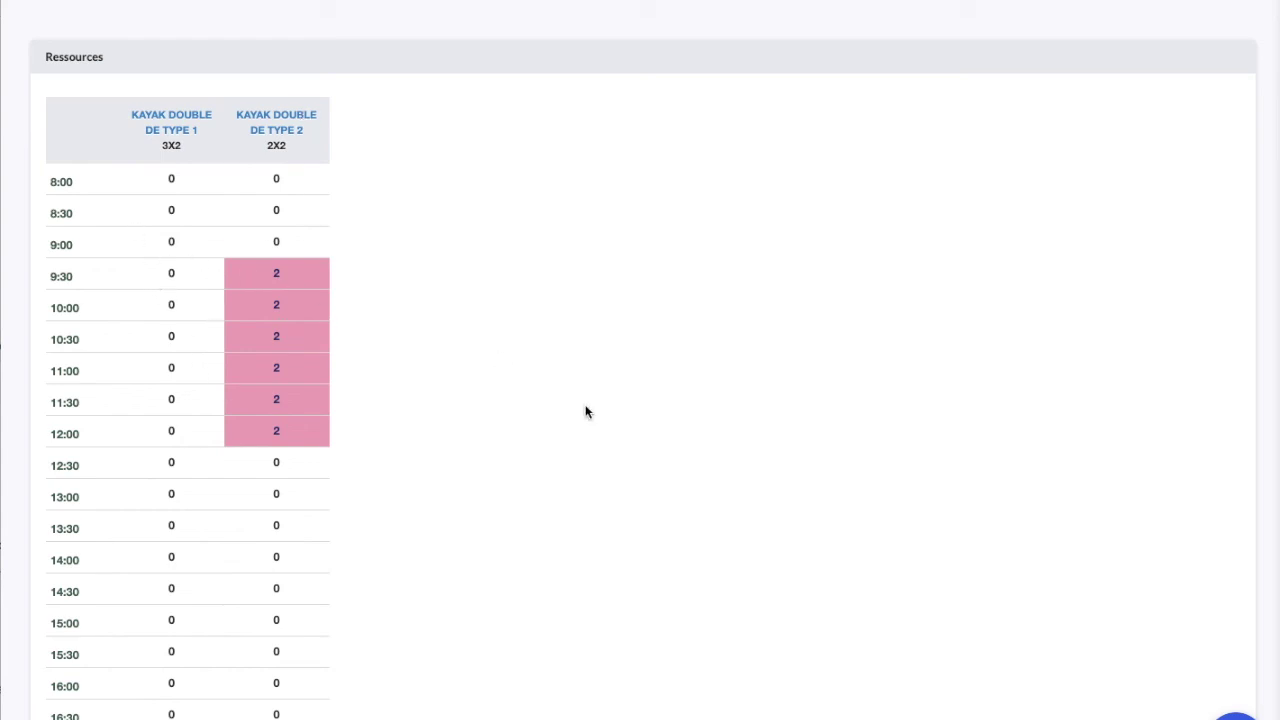
View resource usage in participants, return to units, and examine each kayak type's availability throughout the day
scroll(1155, 256, up, 3)
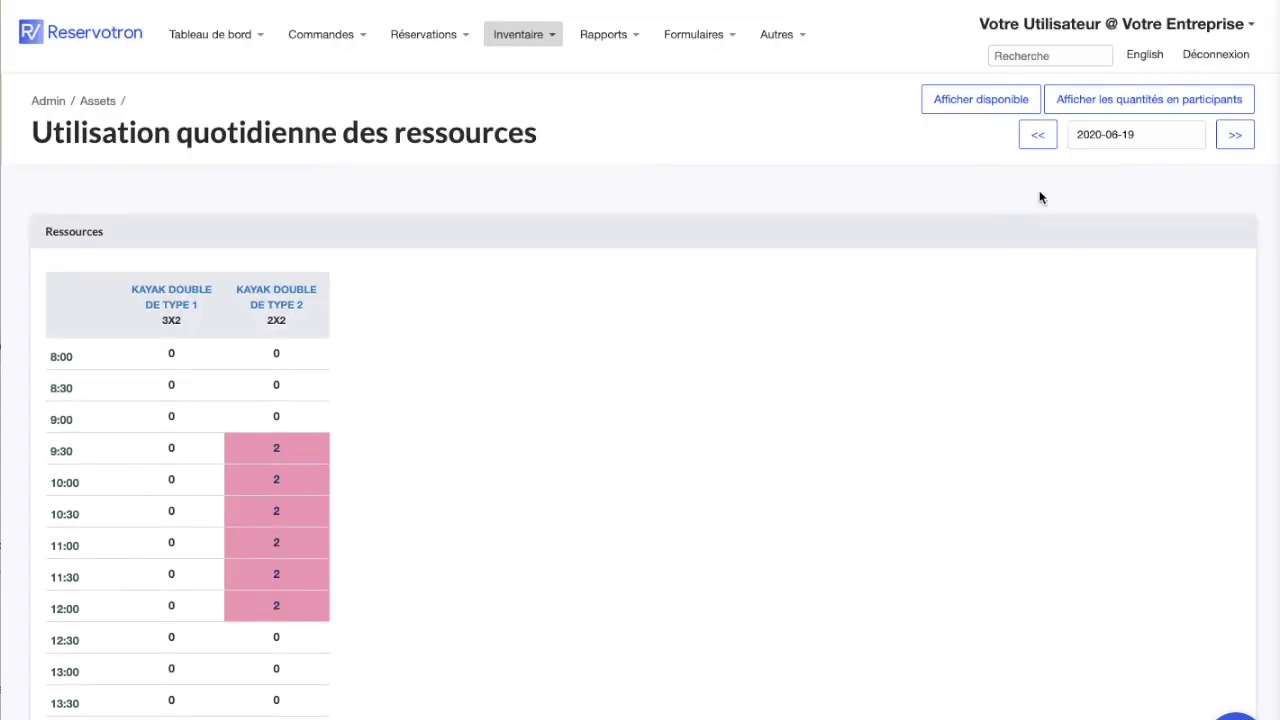
click(1147, 117)
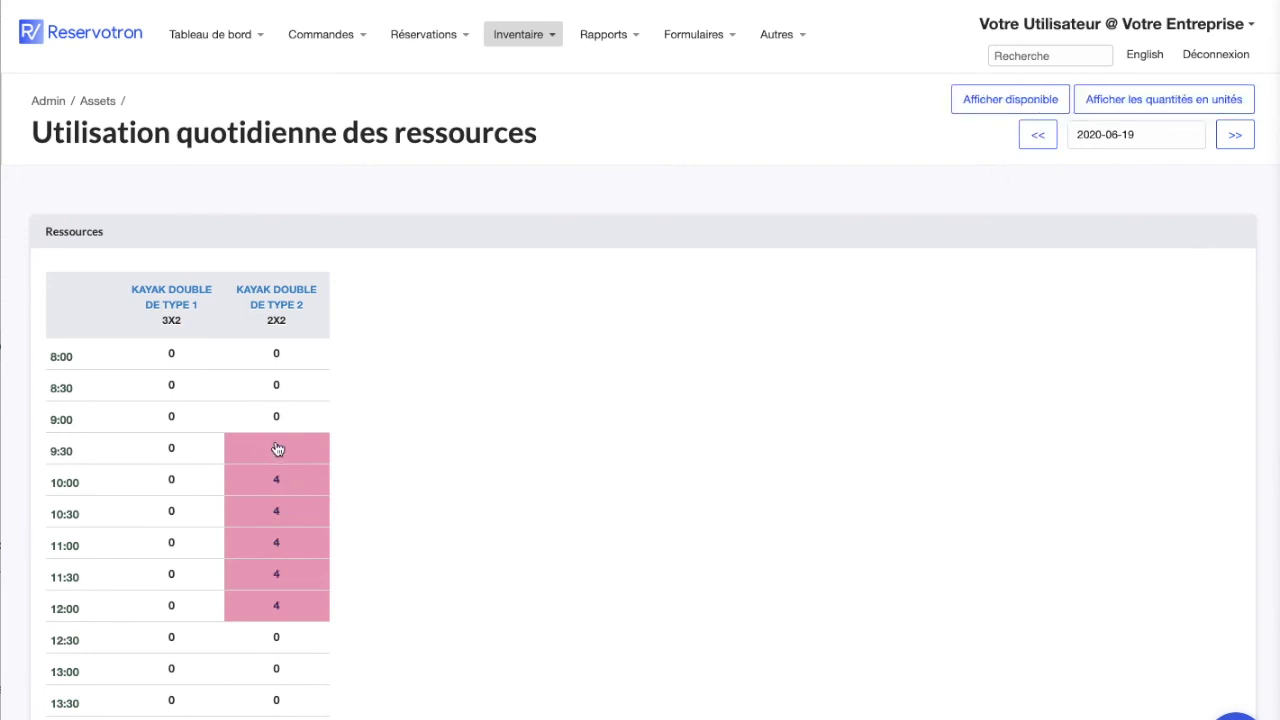
click(1145, 118)
click(1000, 106)
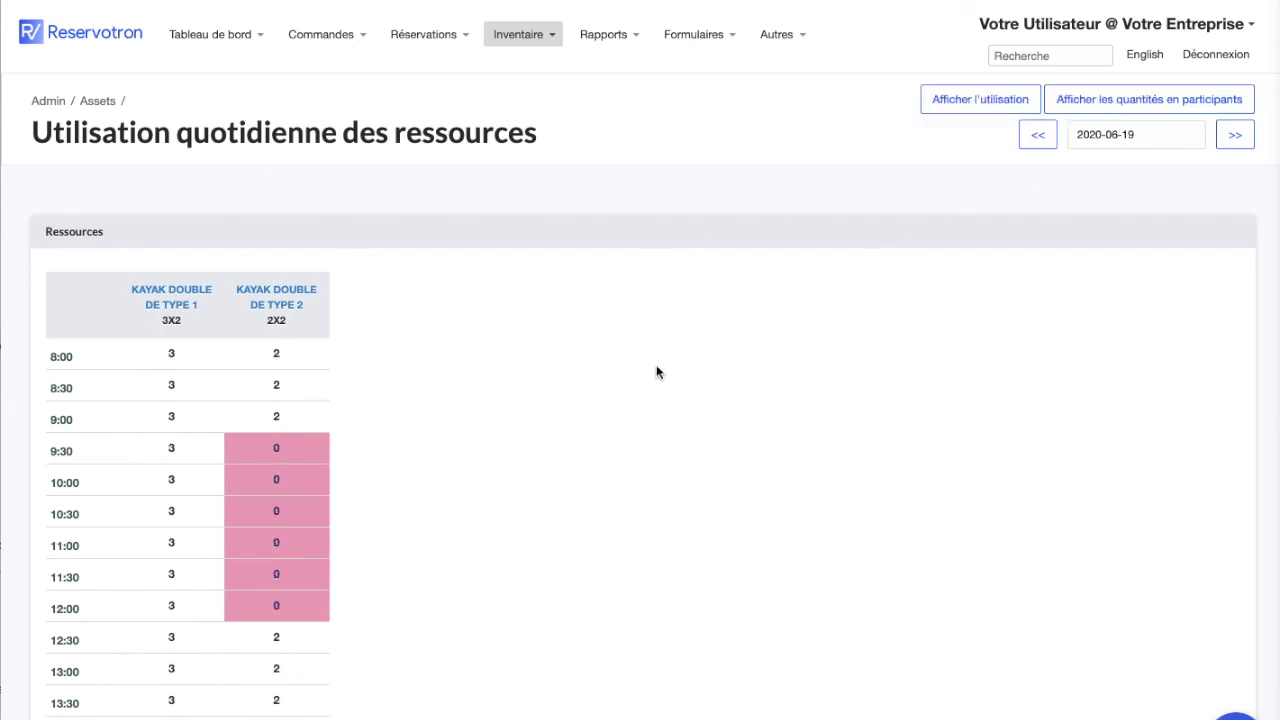
scroll(294, 548, down, 5)
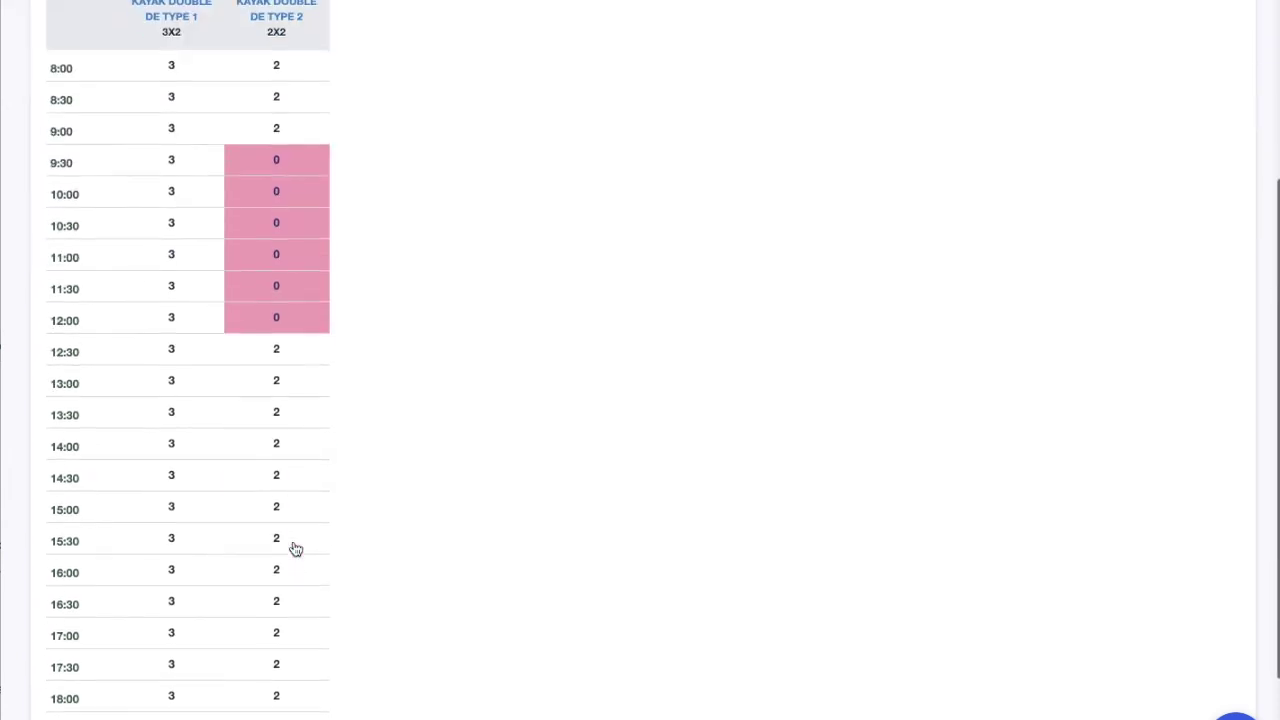
scroll(293, 540, up, 5)
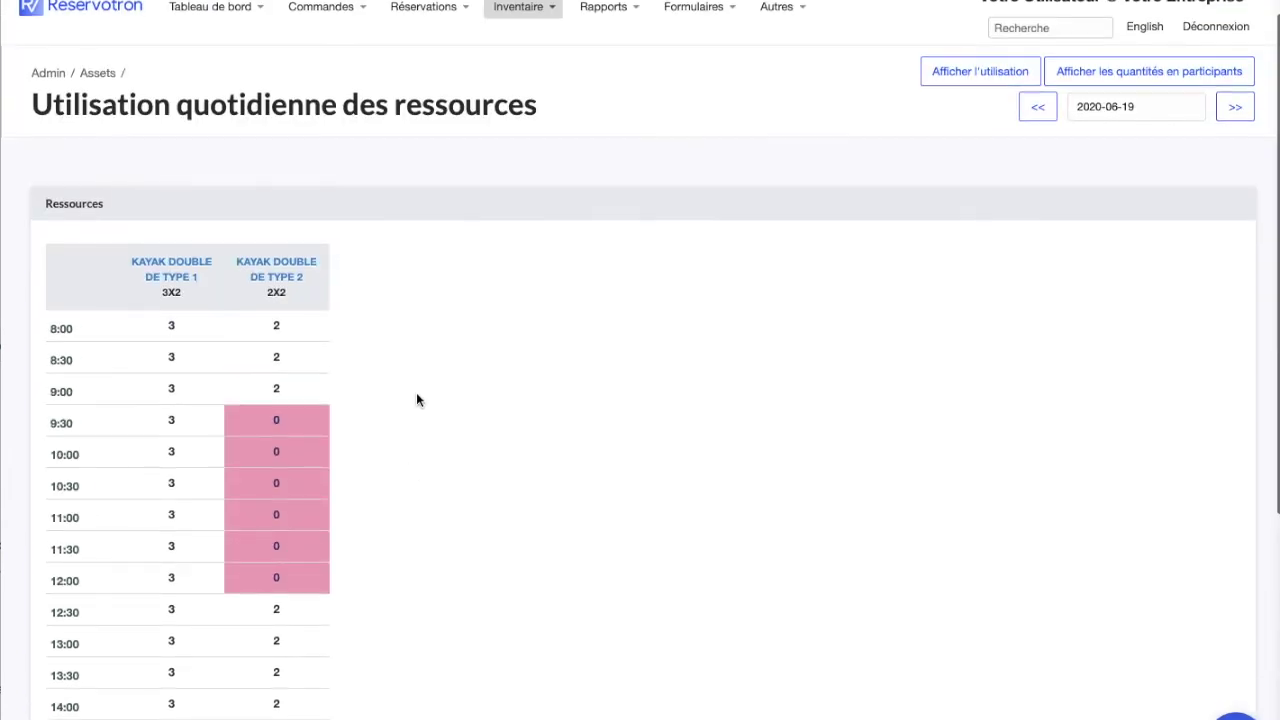
Return to the list of activities in the inventory
click(212, 6)
scroll(594, 236, up, 1)
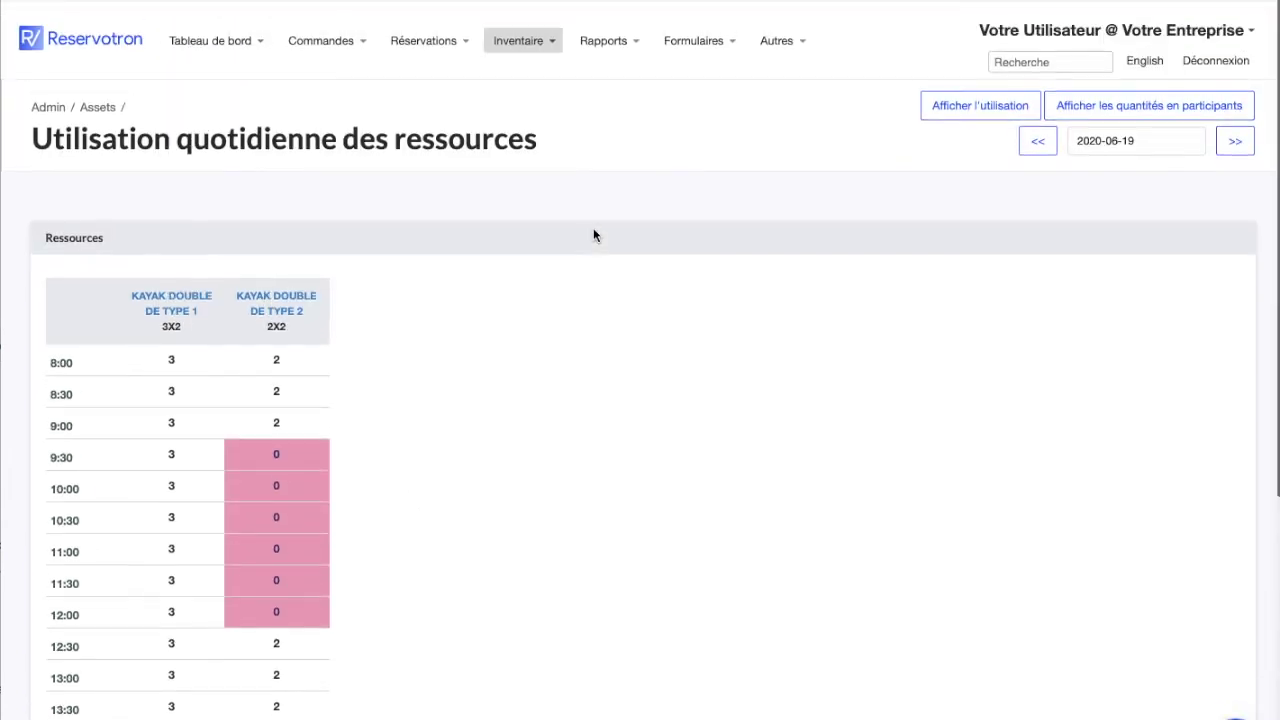
mouse_move(506, 50)
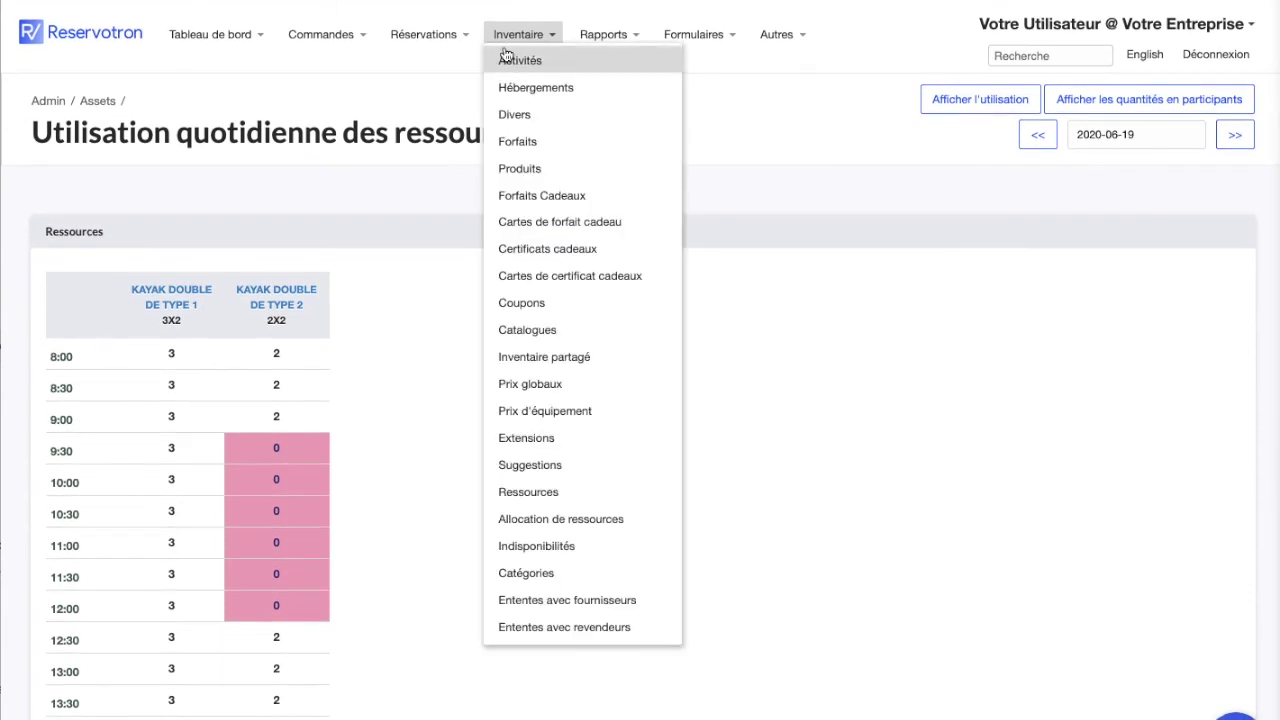
click(506, 57)
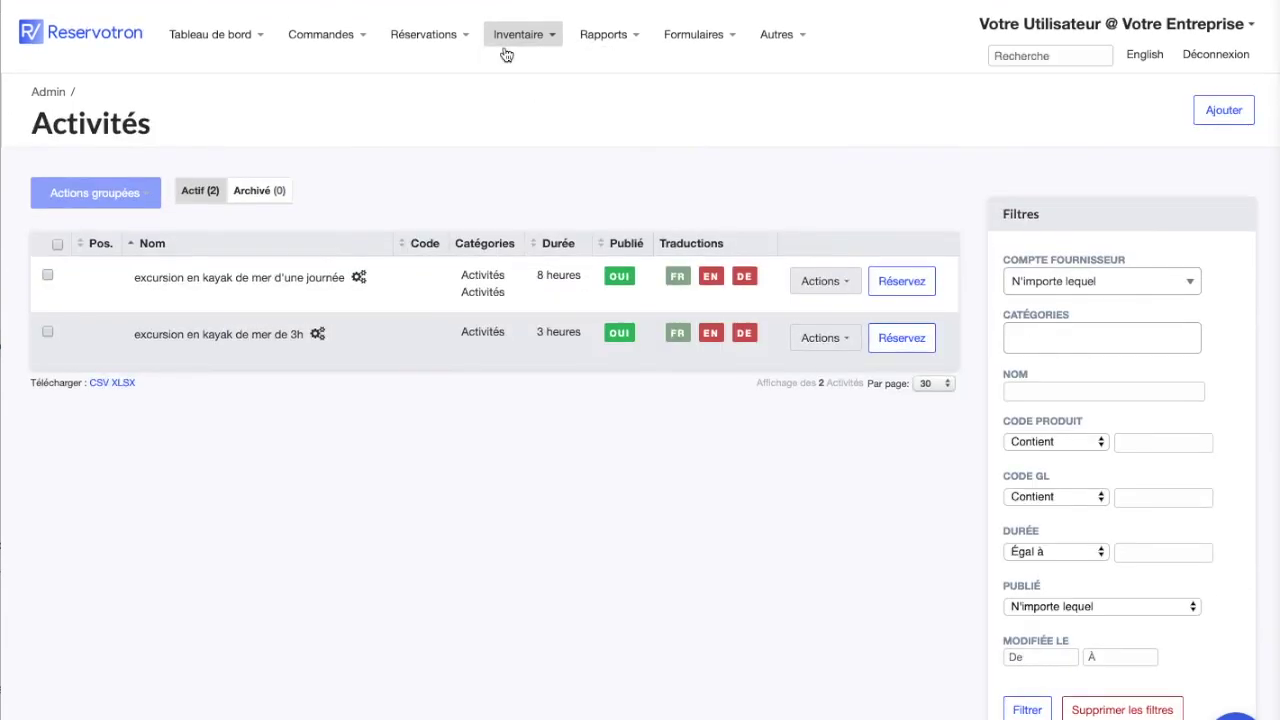